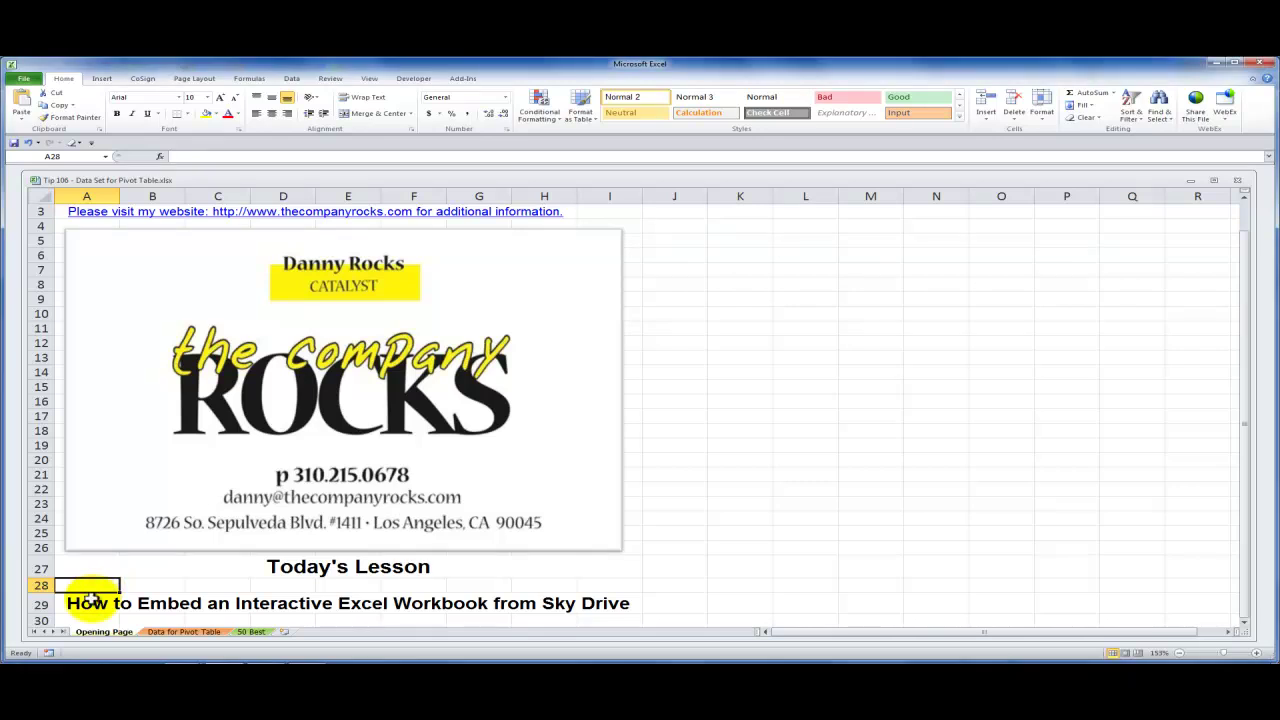
- View the Data for Pivot Table sheet, checking cell B3 and the pivot table, then return to WordPress
click(86, 602)
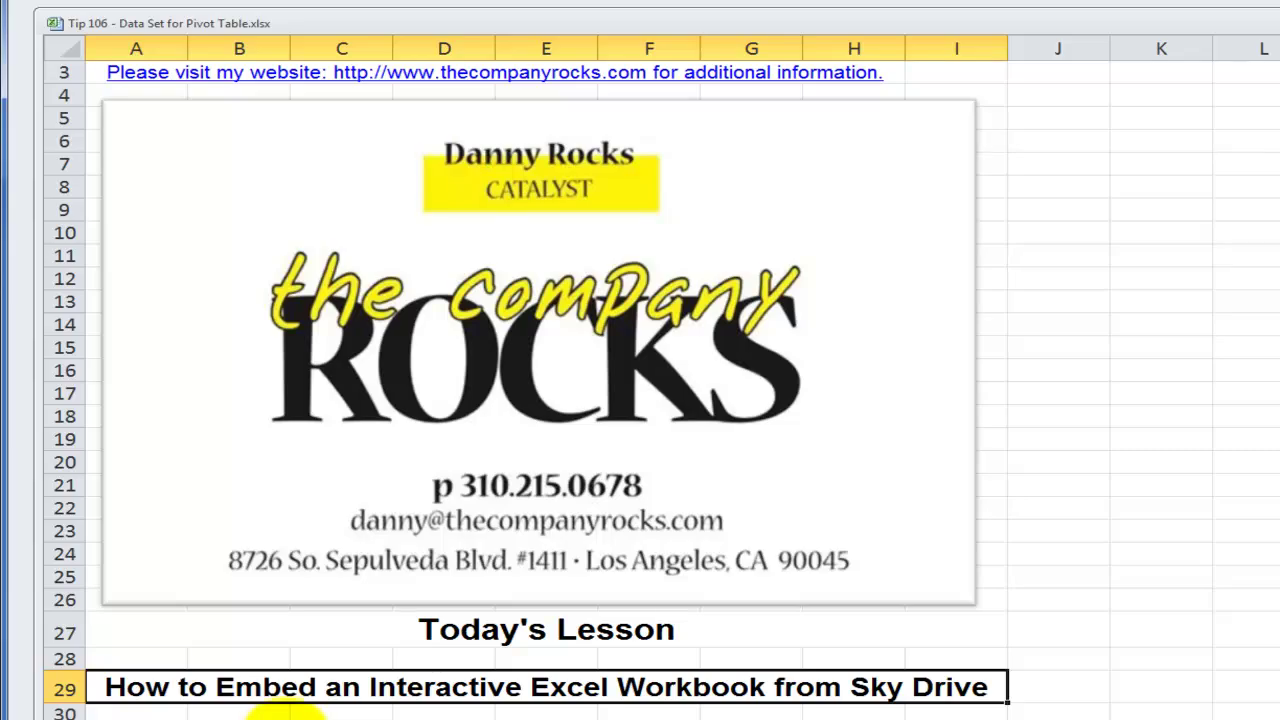
click(288, 714)
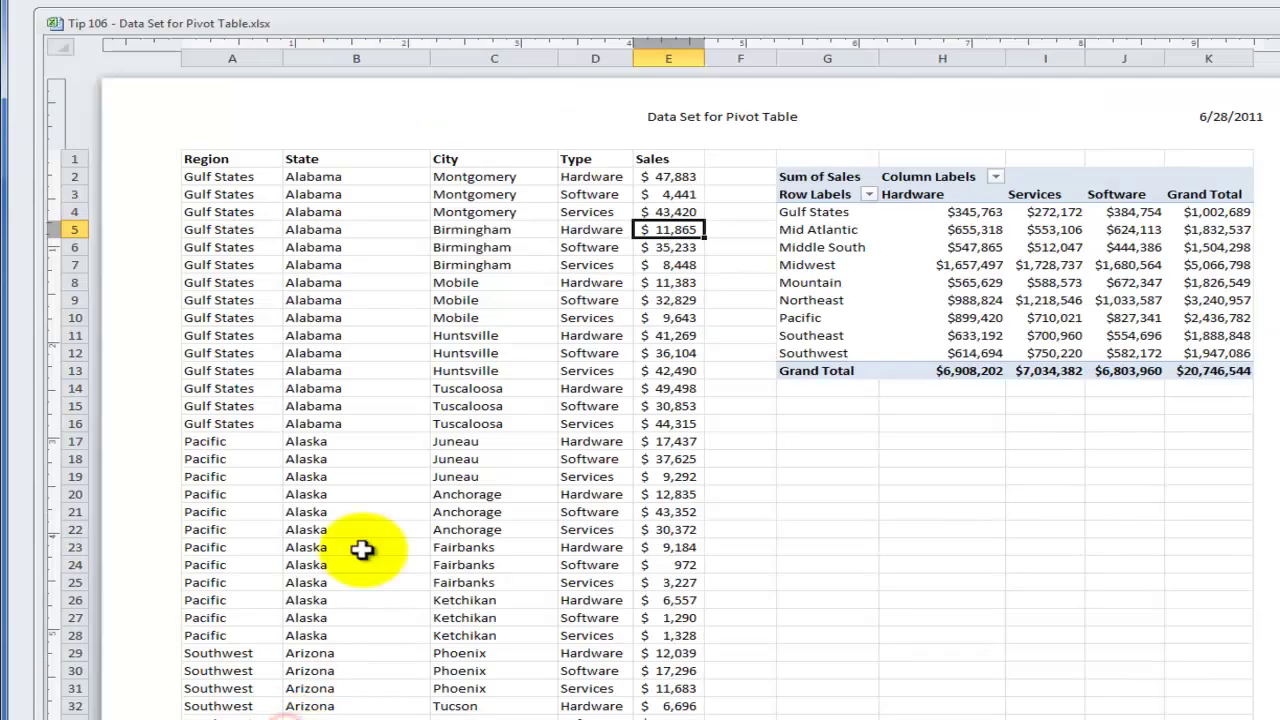
click(290, 195)
click(1045, 265)
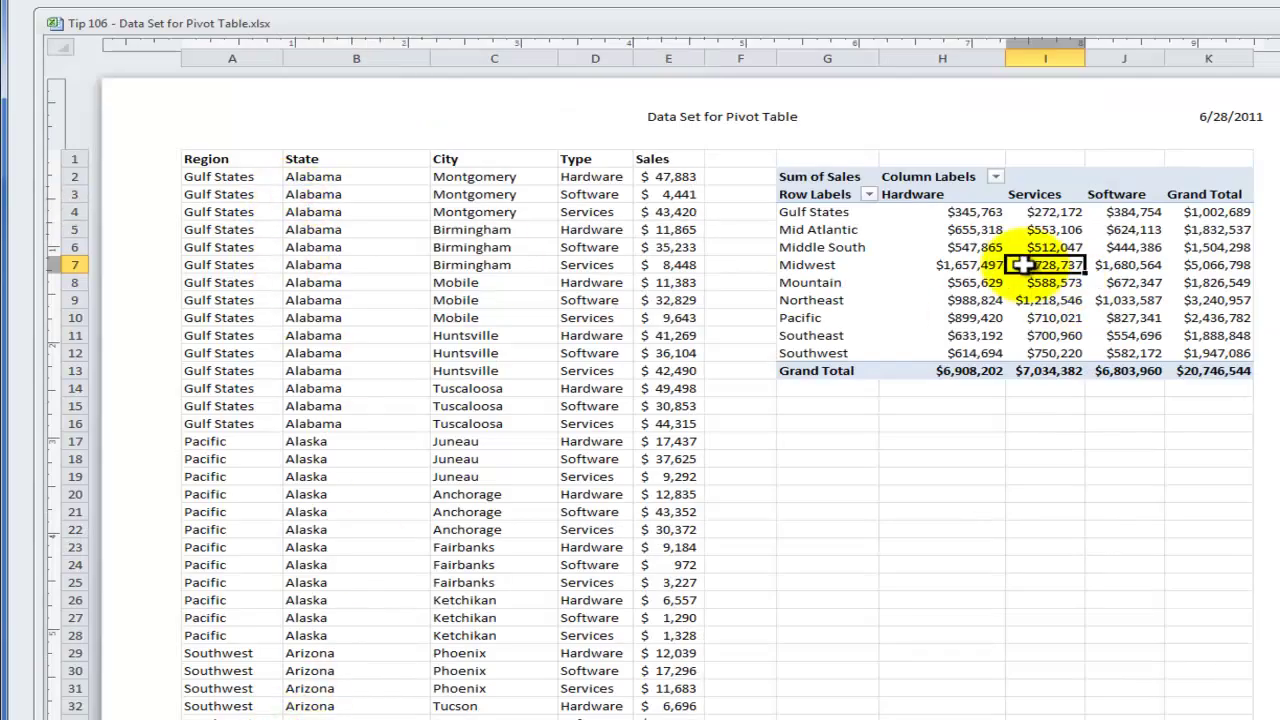
click(590, 479)
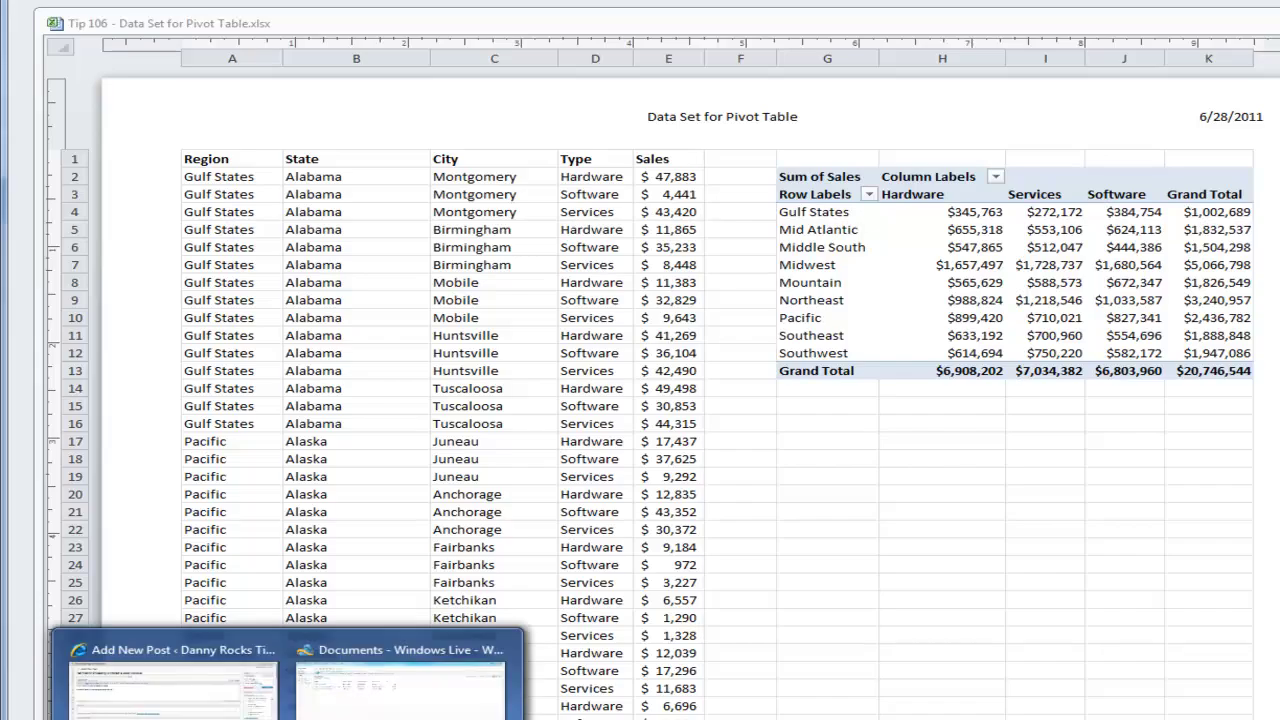
click(168, 660)
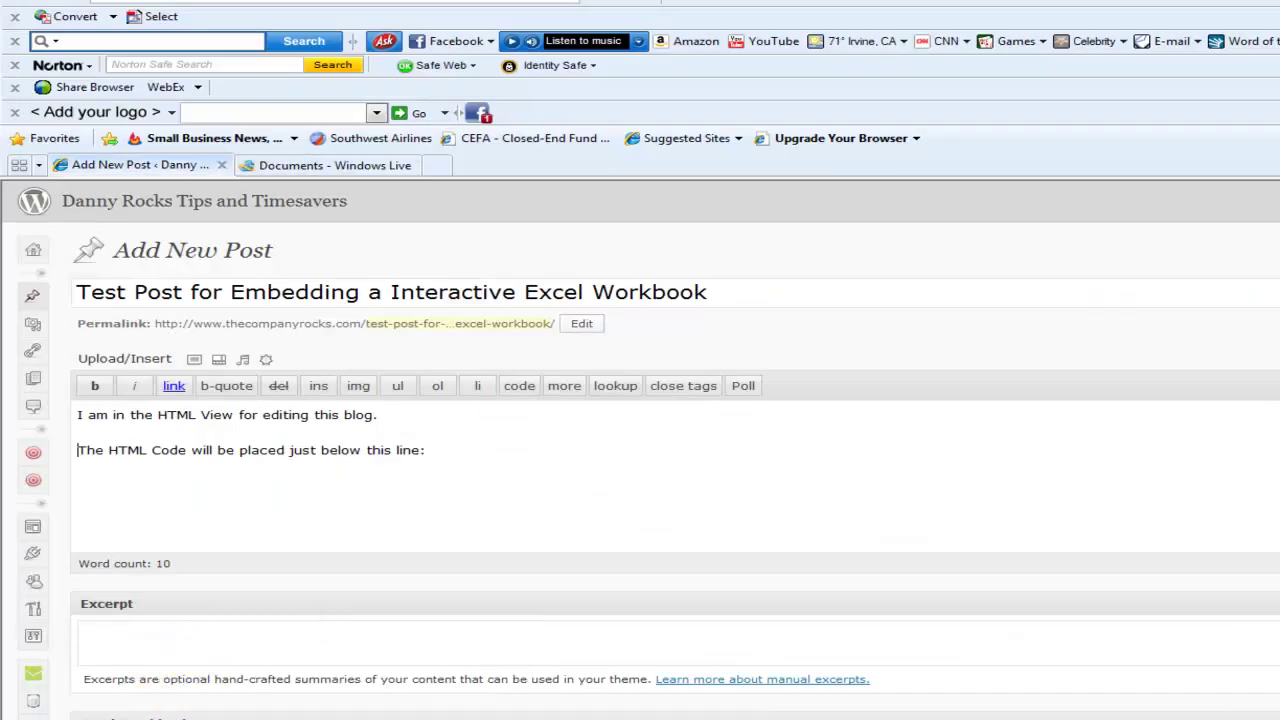
mouse_move(288, 718)
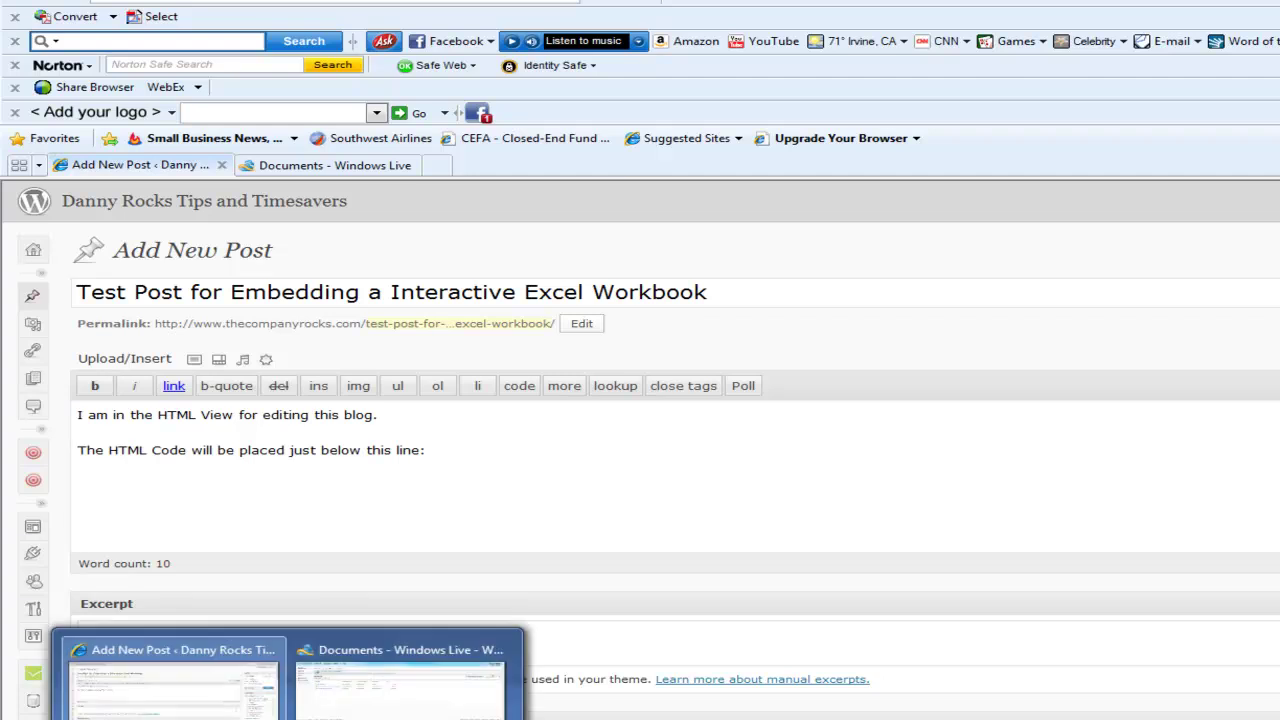
click(378, 690)
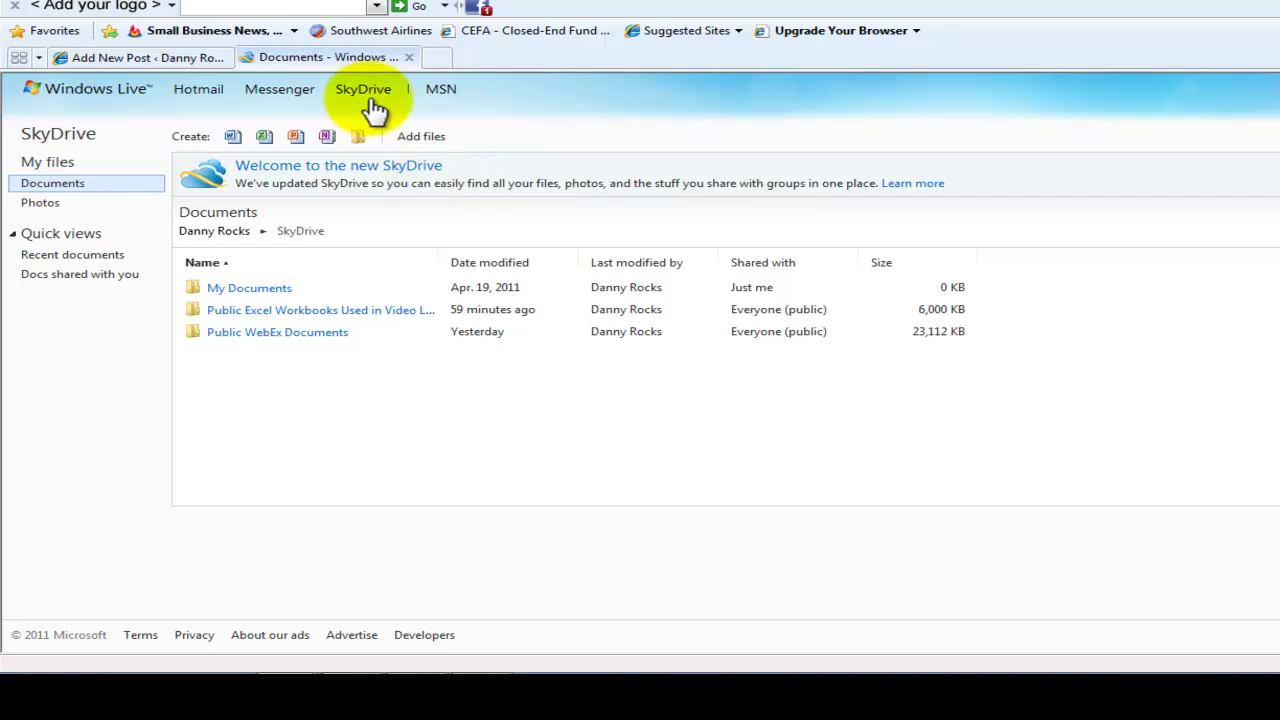
mouse_move(372, 206)
mouse_move(286, 663)
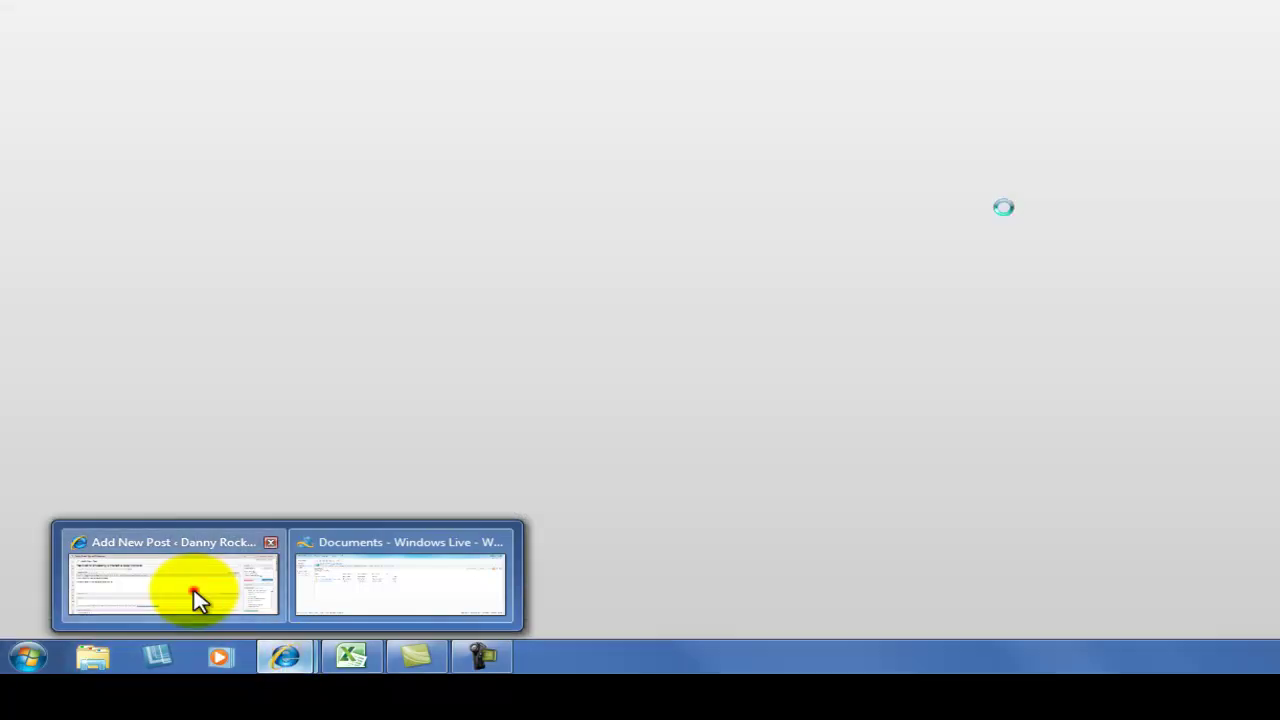
click(195, 598)
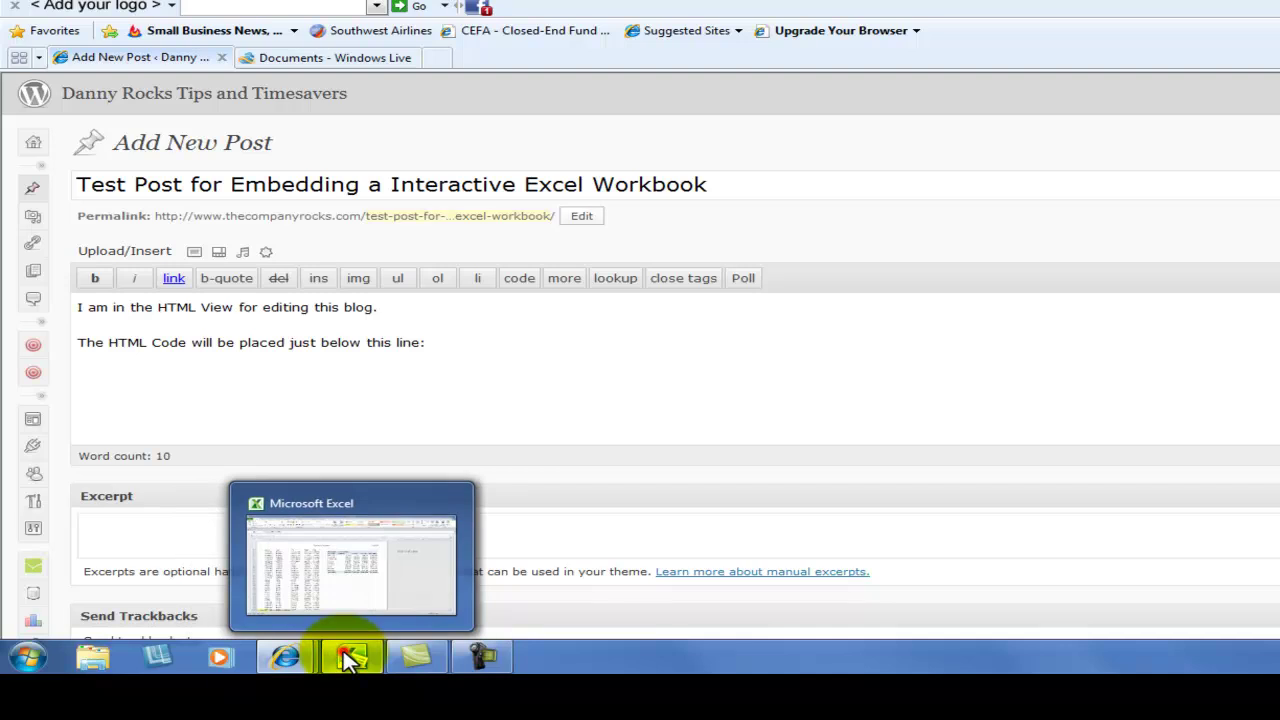
- In Excel, go to File > Save & Send > Save to Web, choose the public workbooks folder, then view Recent
click(345, 656)
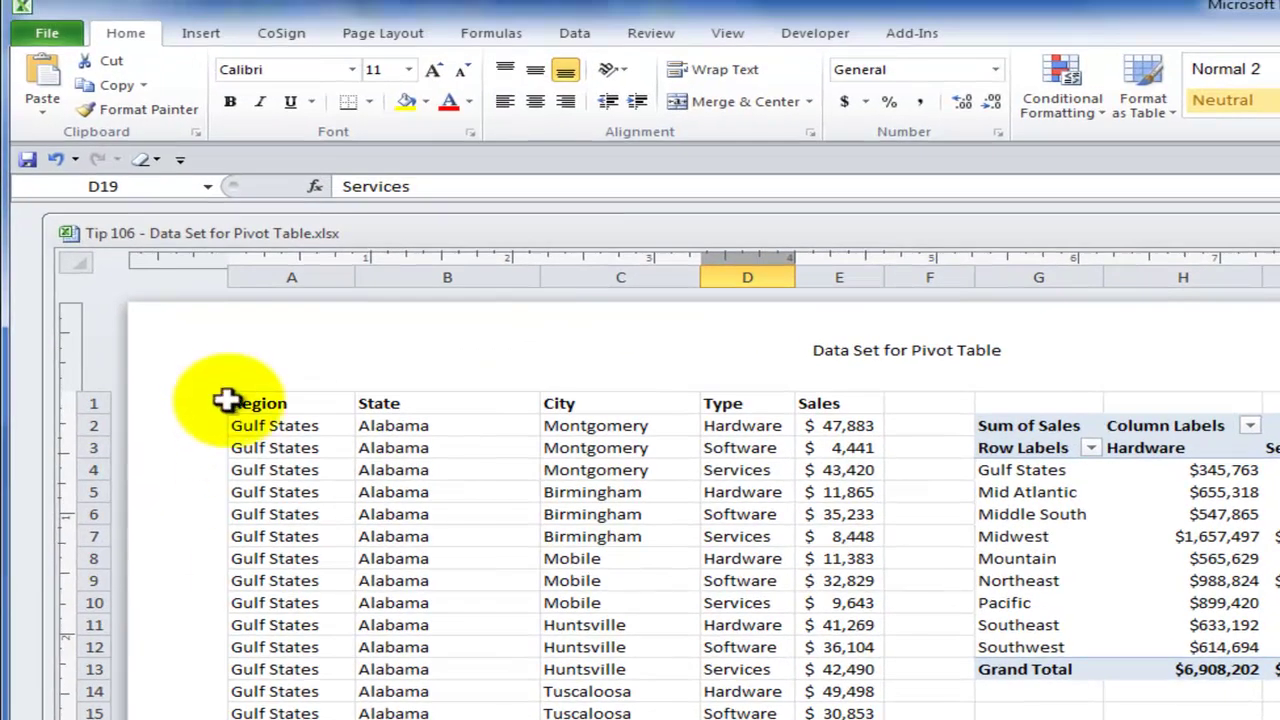
click(285, 424)
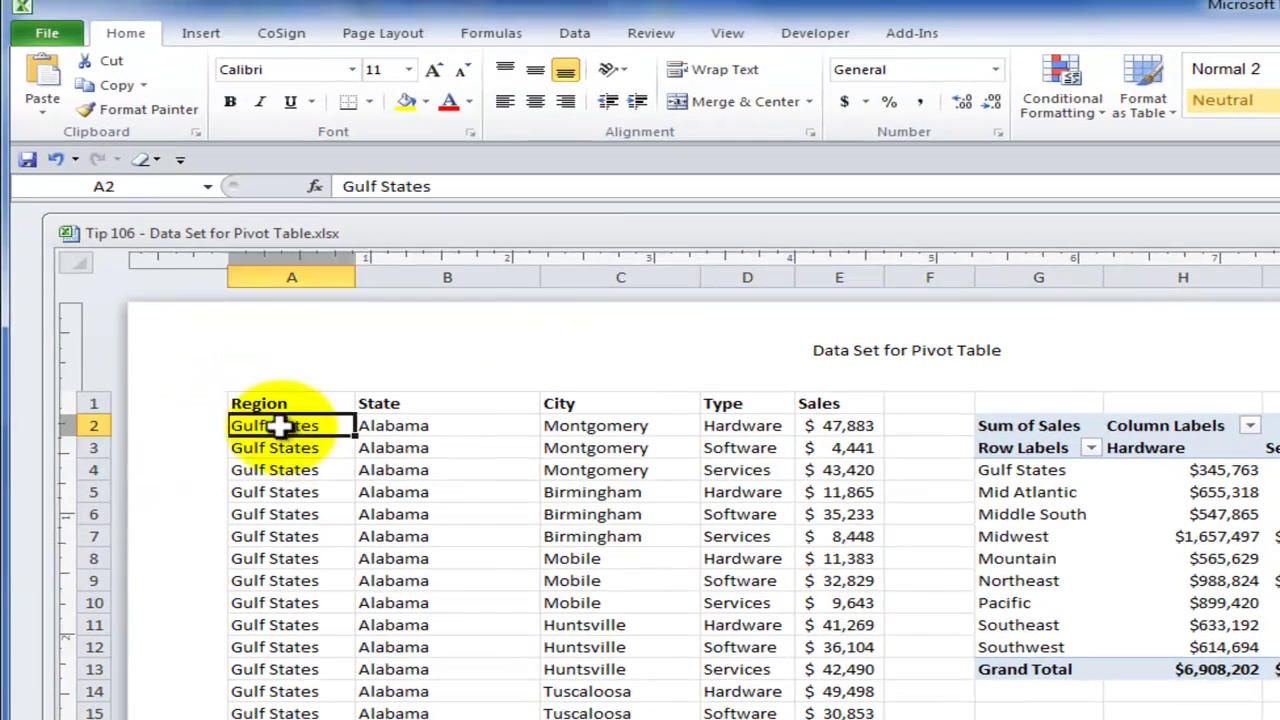
click(47, 36)
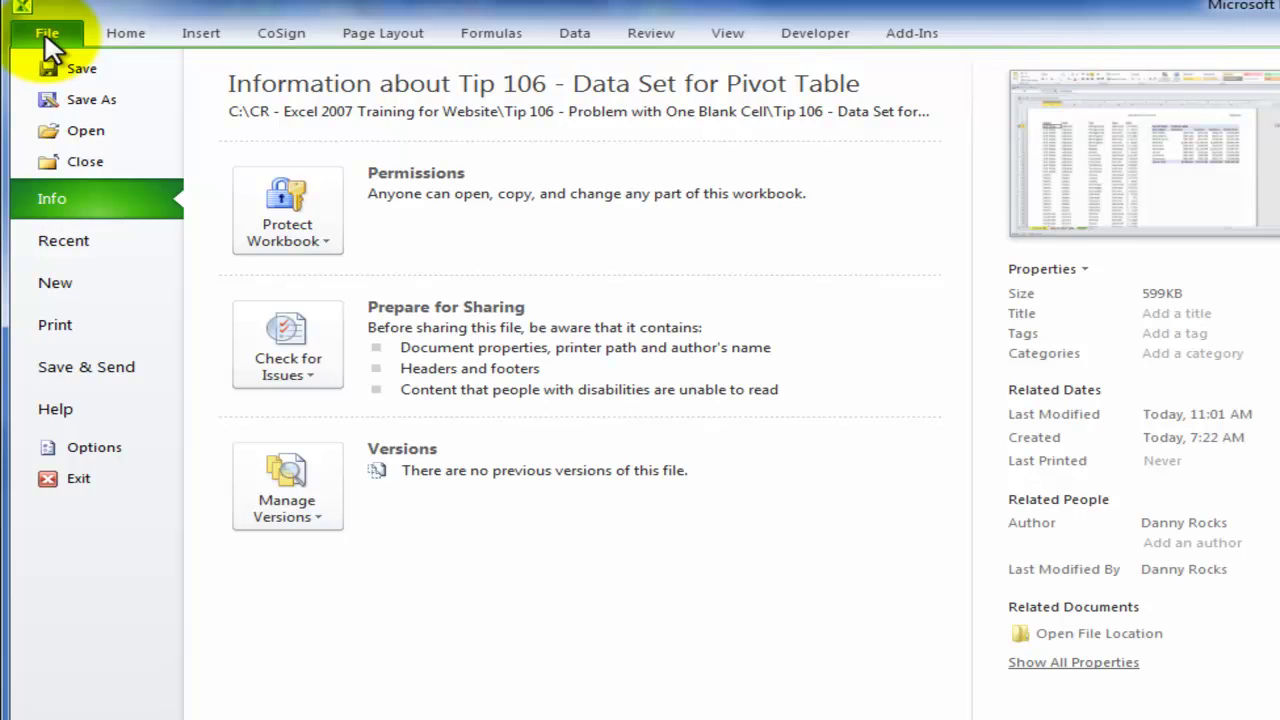
click(68, 374)
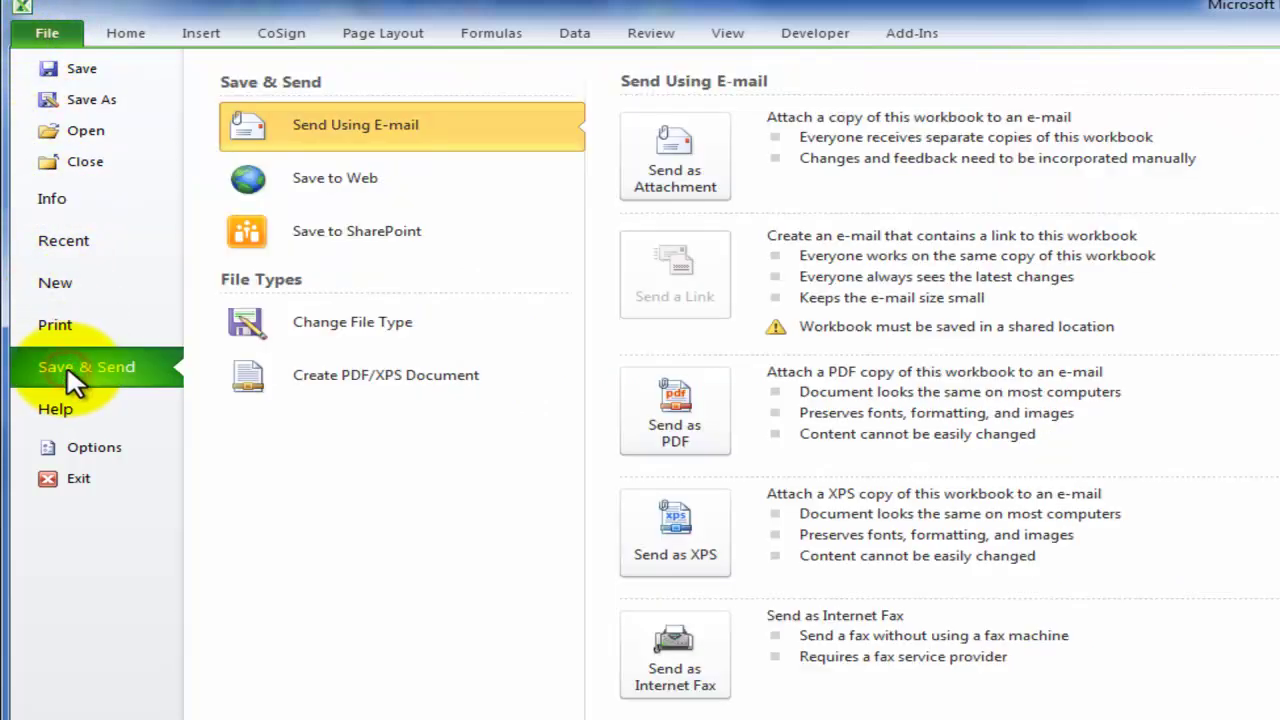
click(355, 198)
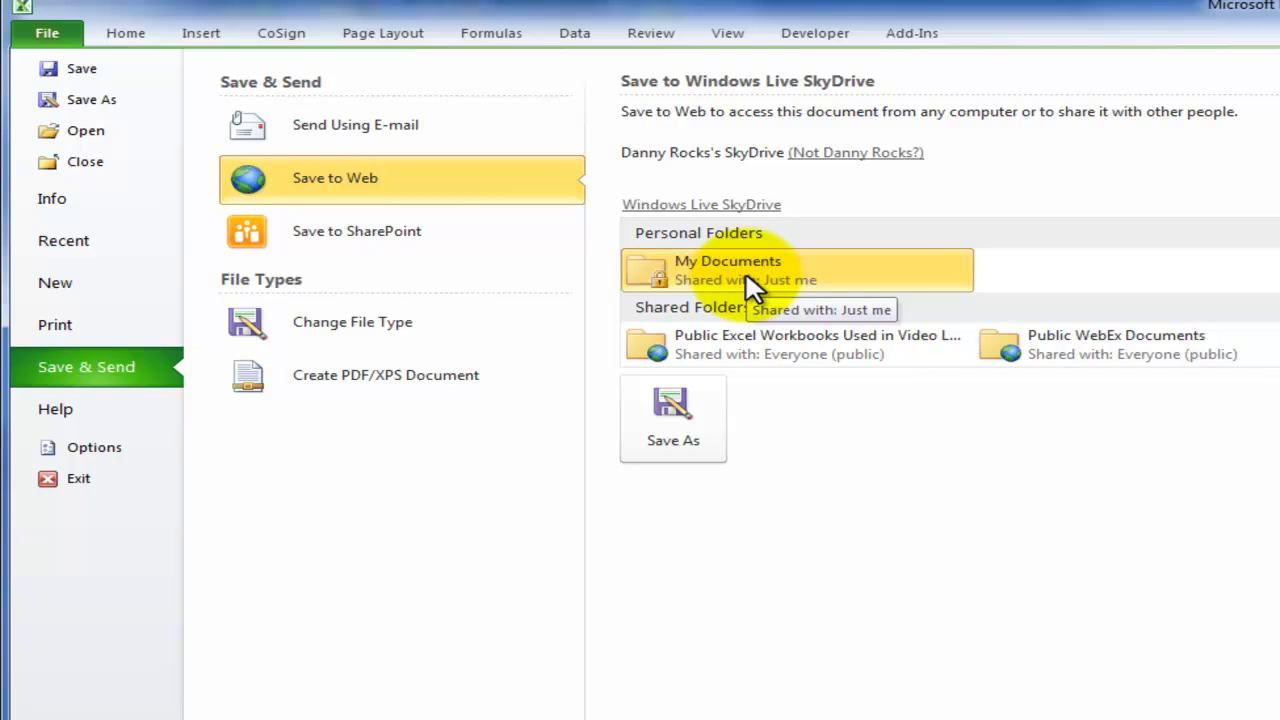
click(730, 340)
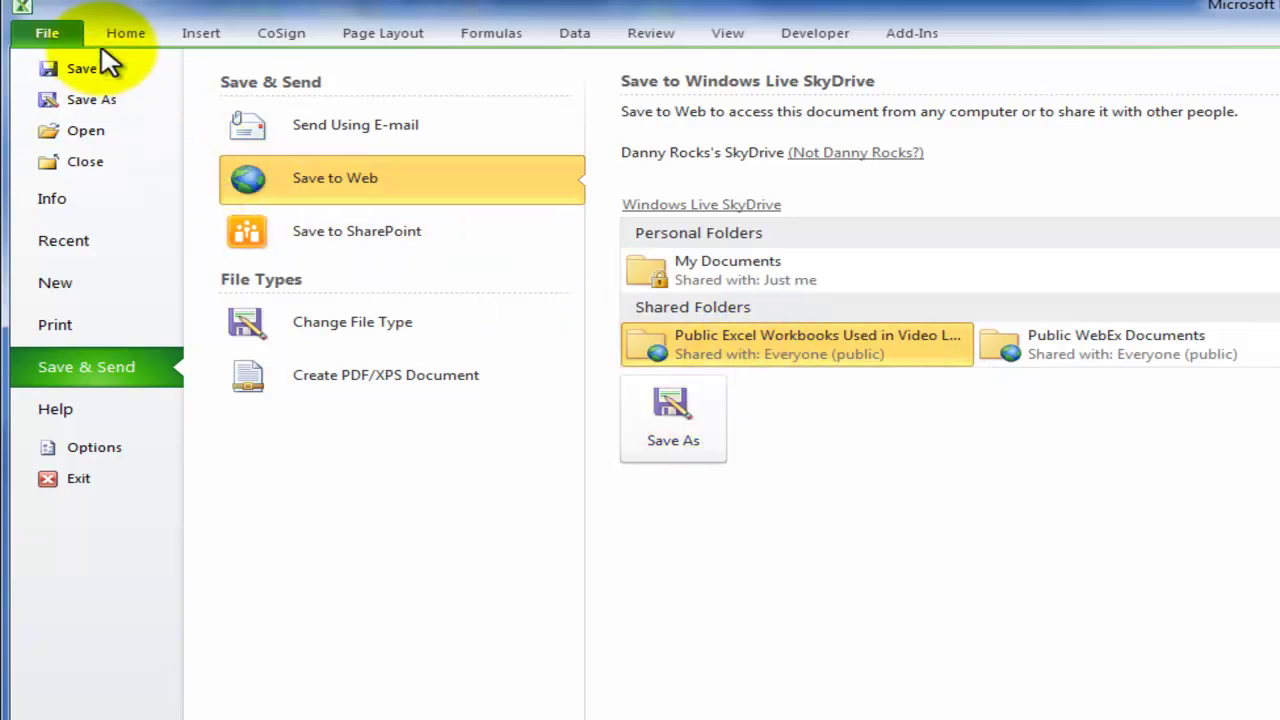
click(78, 244)
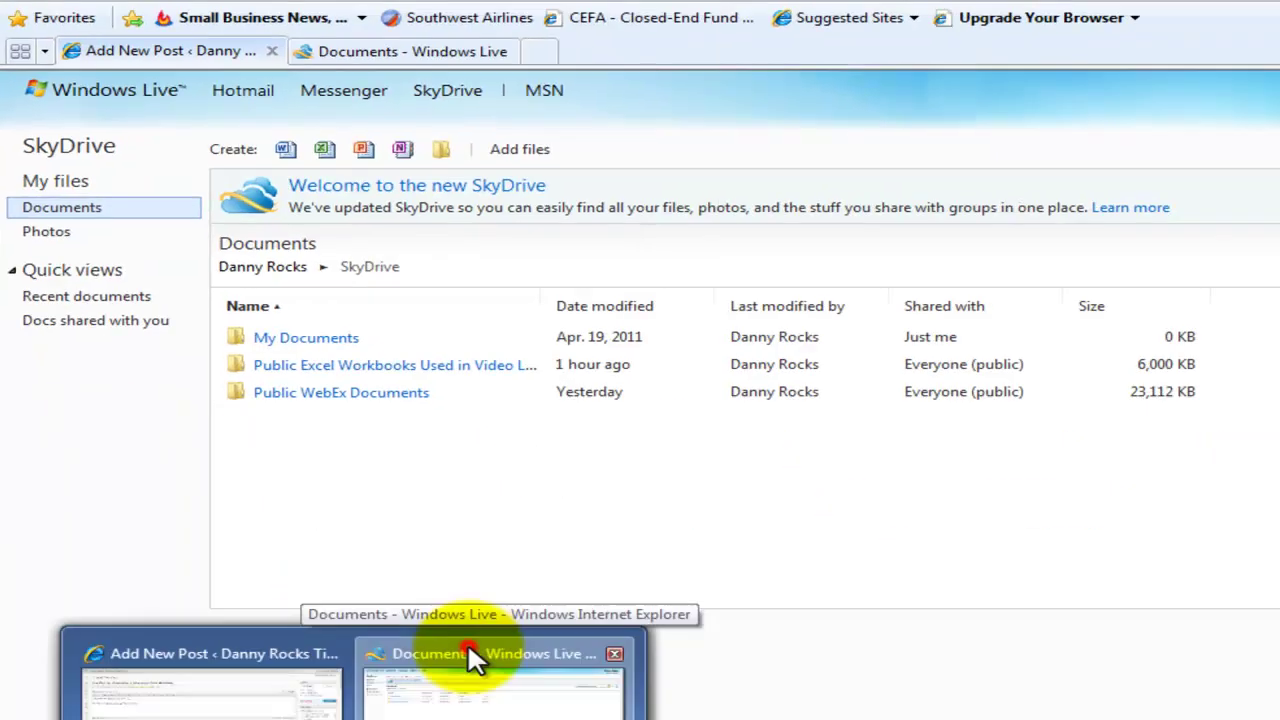
- On the SkyDrive tab, open the Public Excel Workbooks folder and then the Tip 106 workbook
click(467, 642)
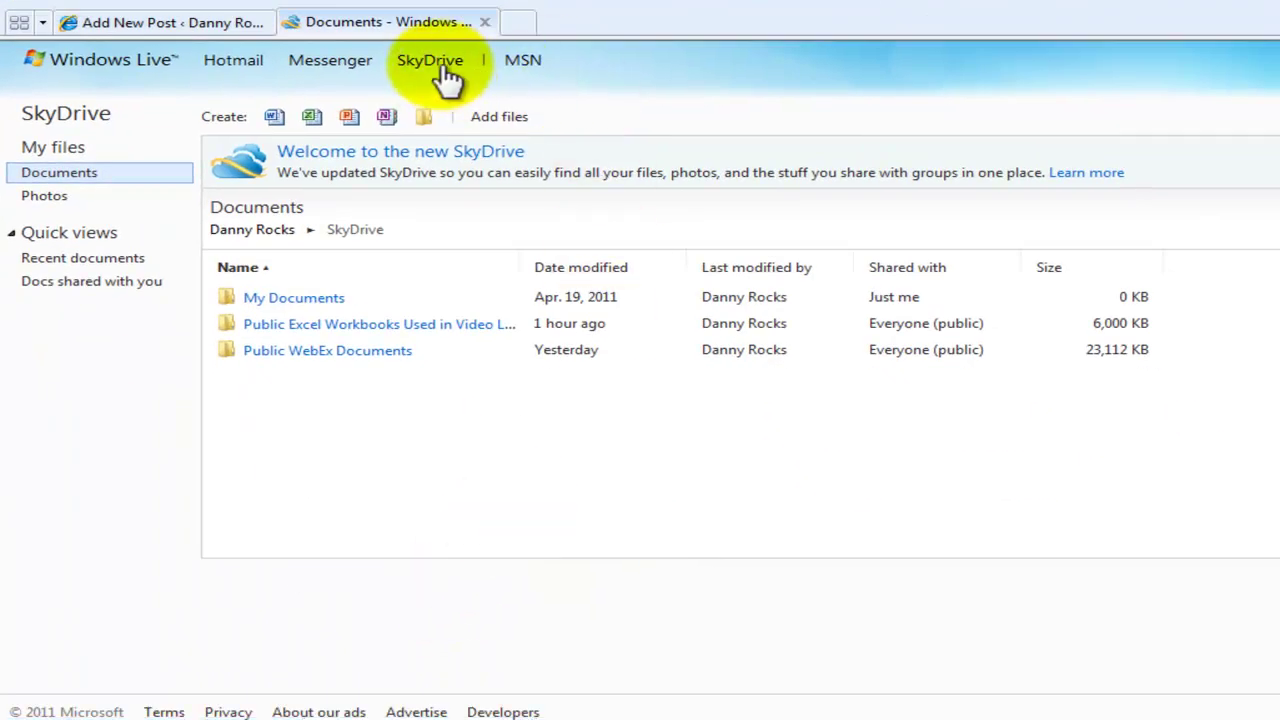
mouse_move(440, 78)
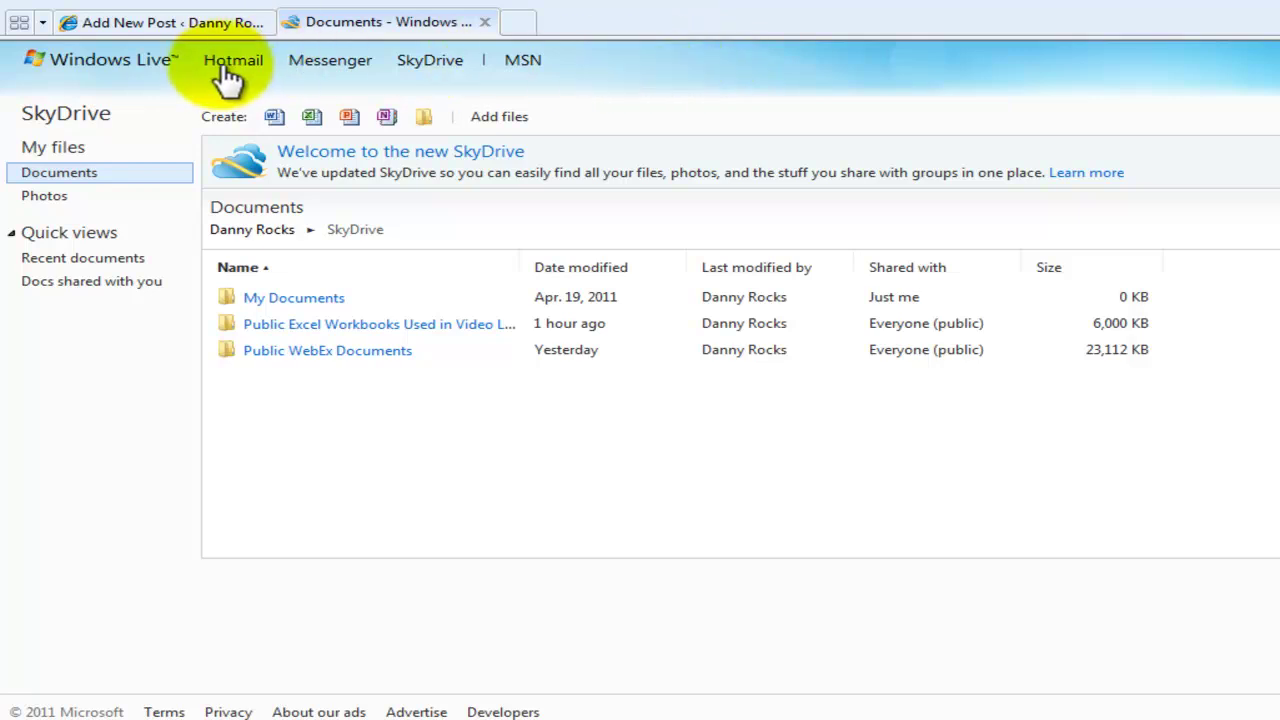
mouse_move(398, 88)
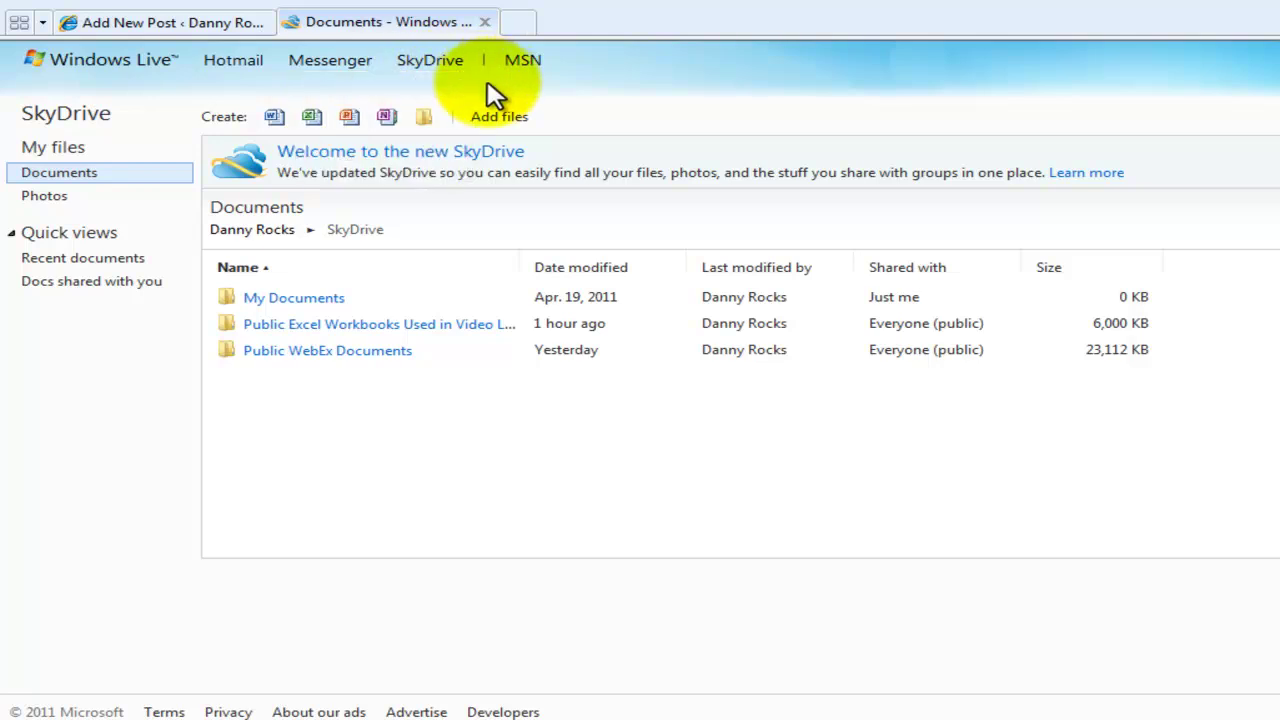
mouse_move(395, 340)
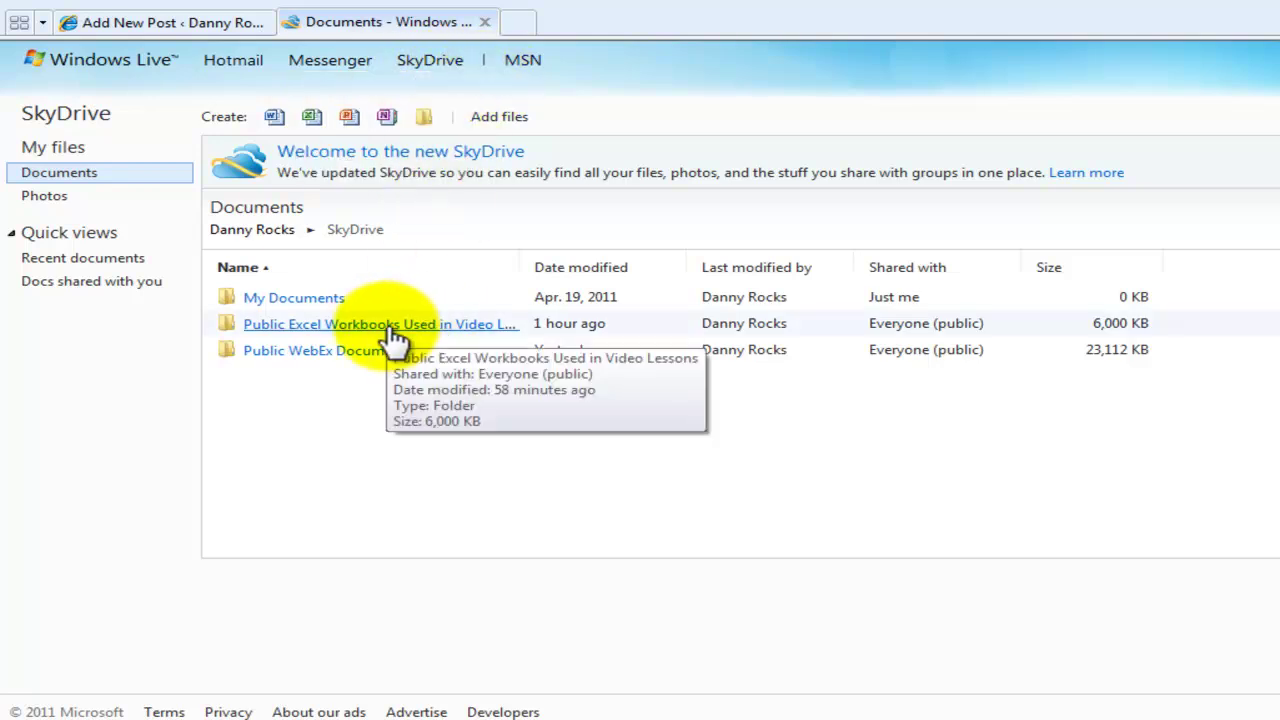
click(393, 326)
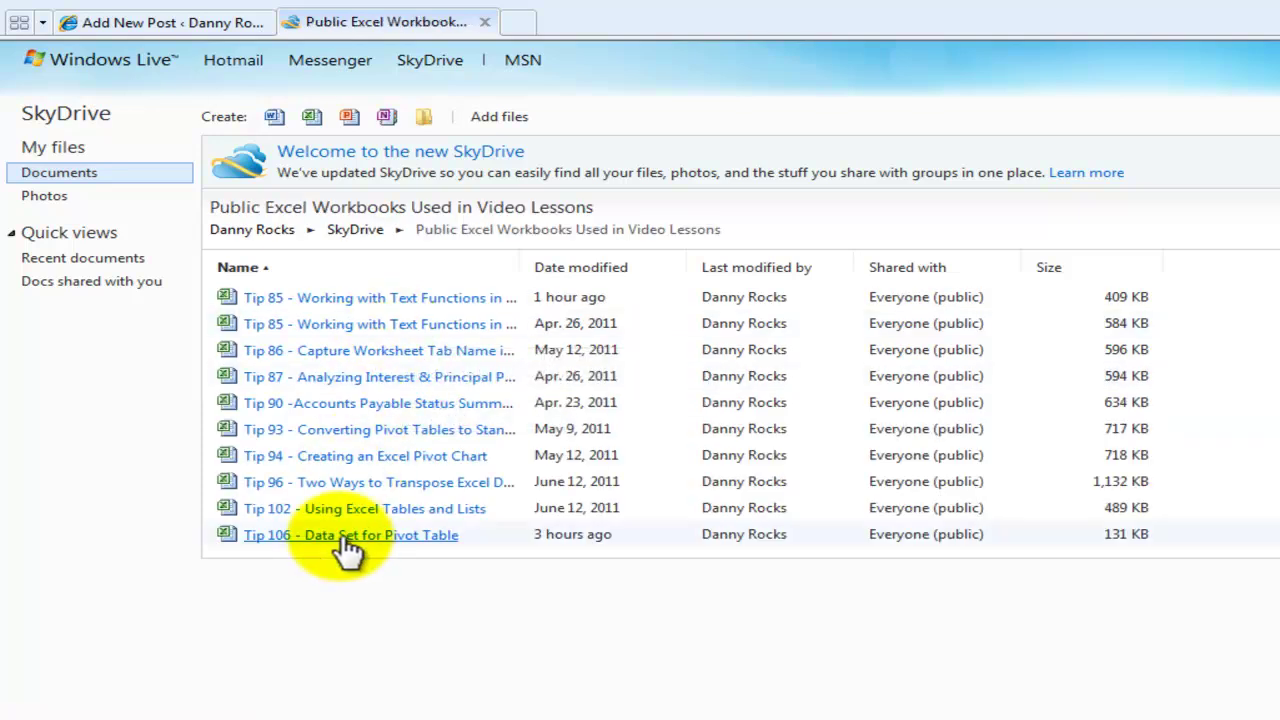
mouse_move(343, 545)
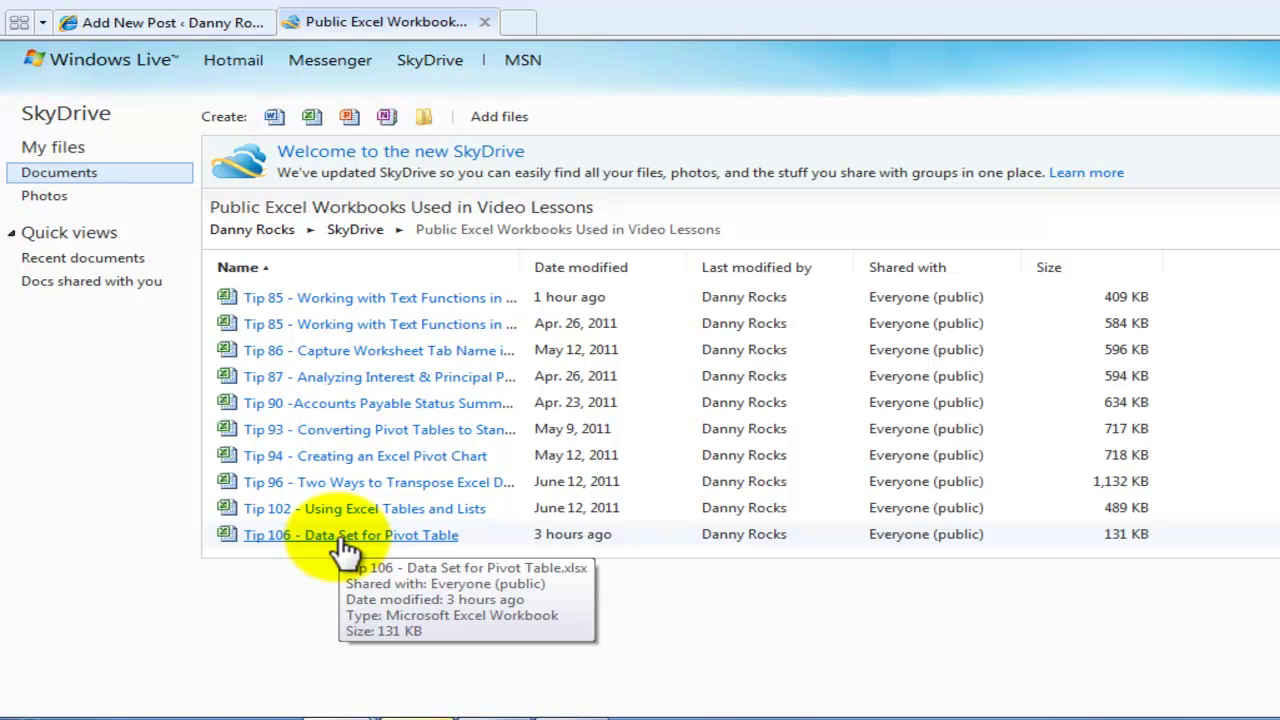
click(338, 535)
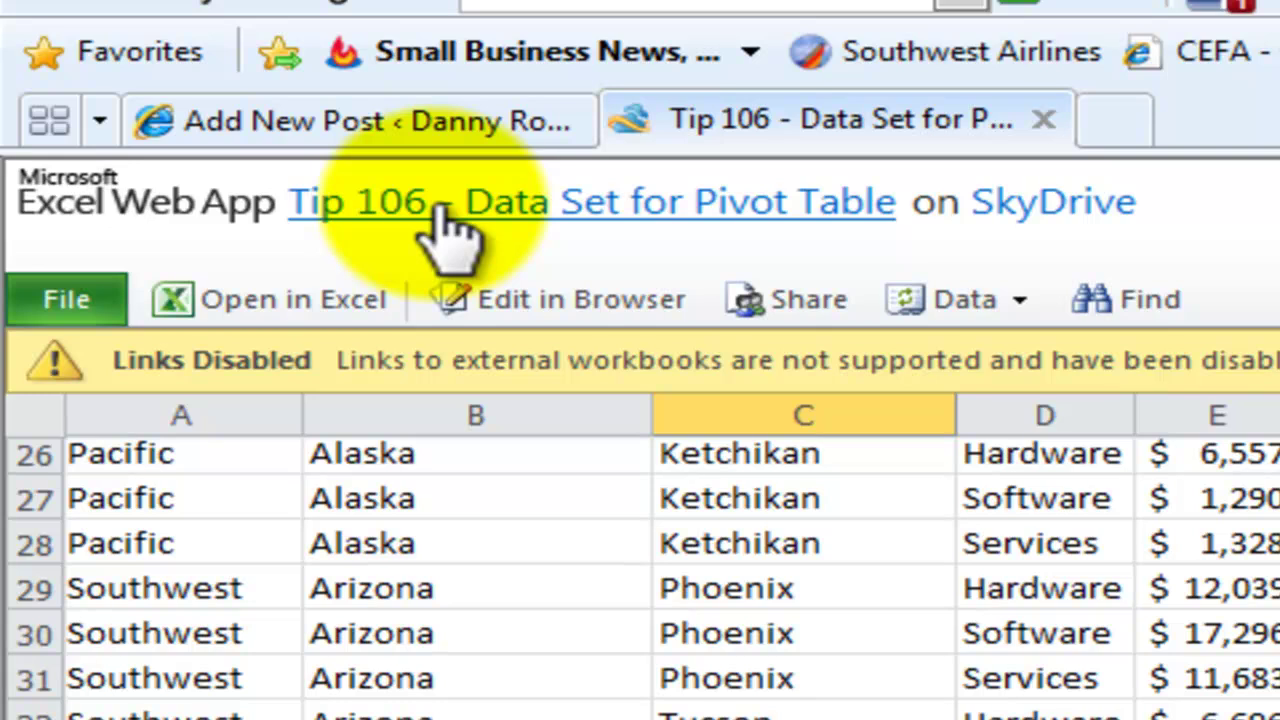
- Go back to the Tip 106 file page and choose Embed under Sharing
click(441, 210)
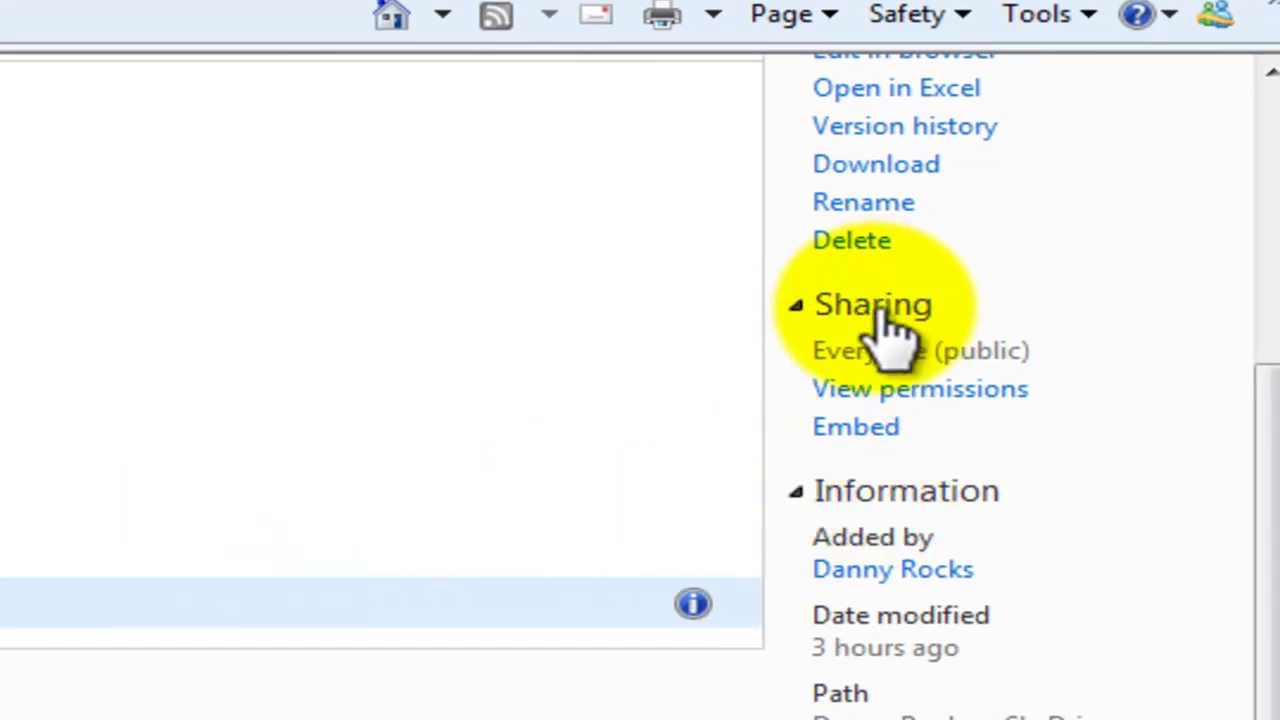
click(858, 430)
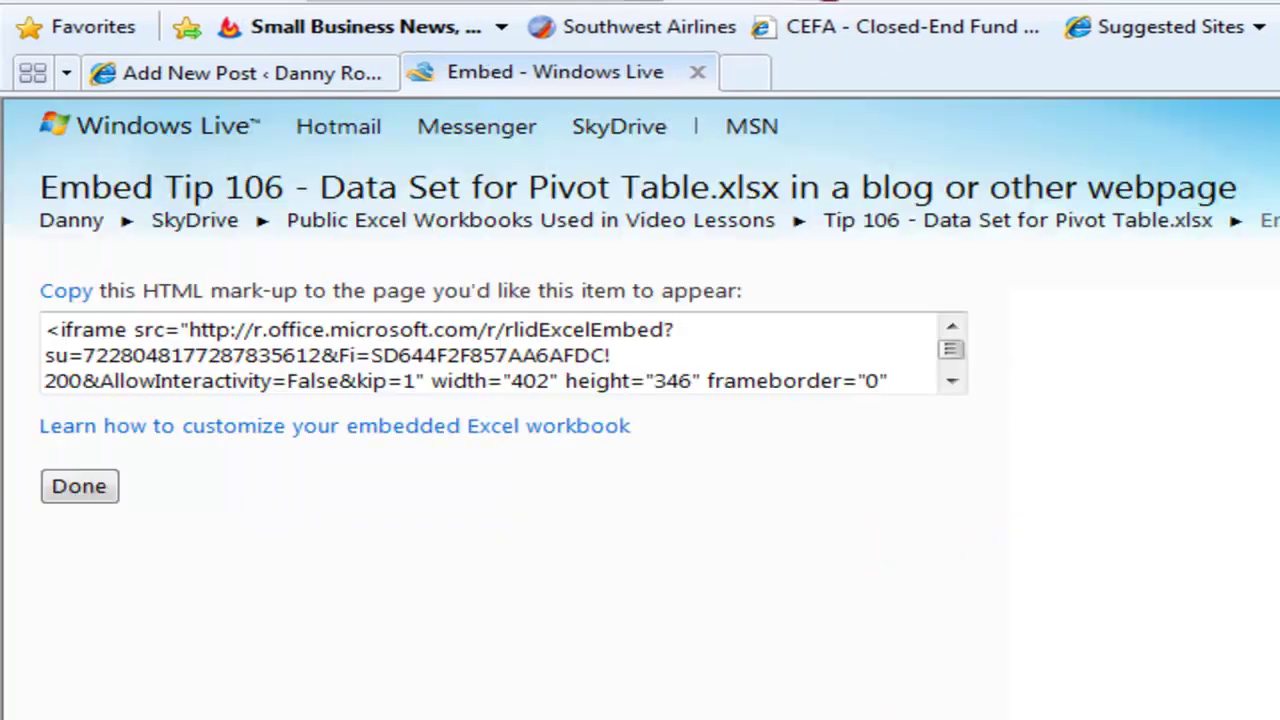
click(115, 355)
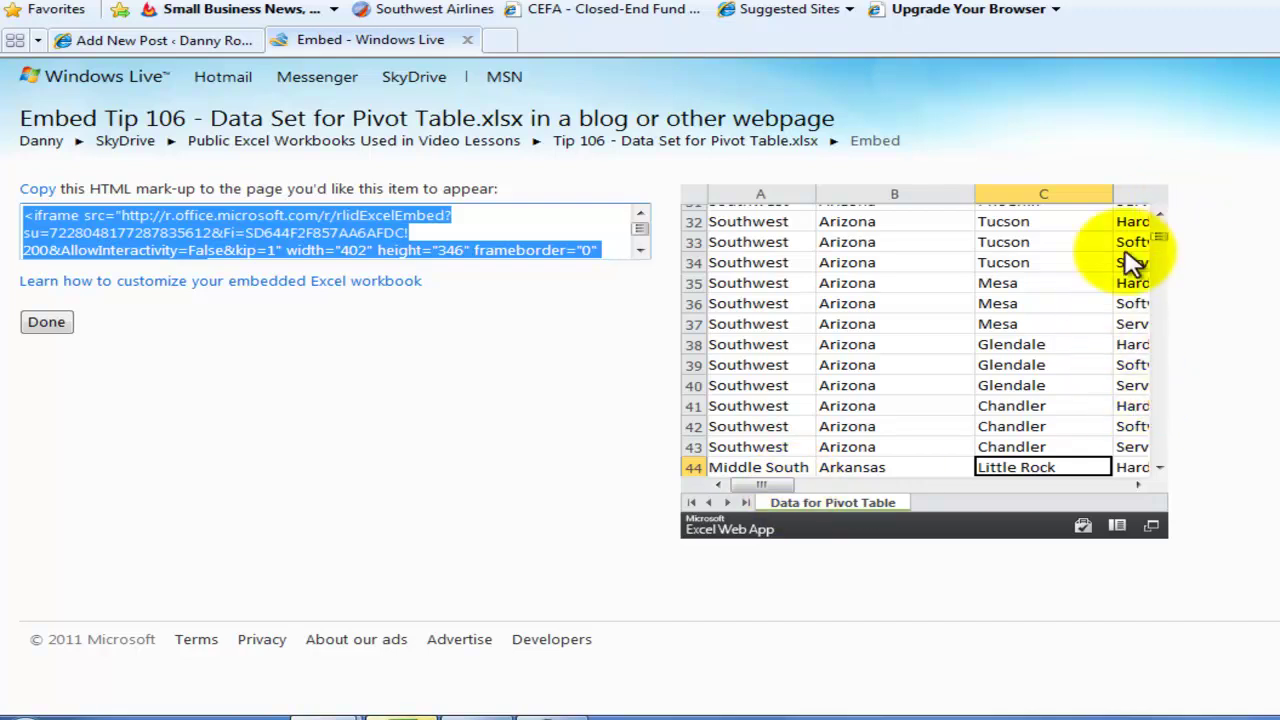
drag(1163, 240, 1165, 228)
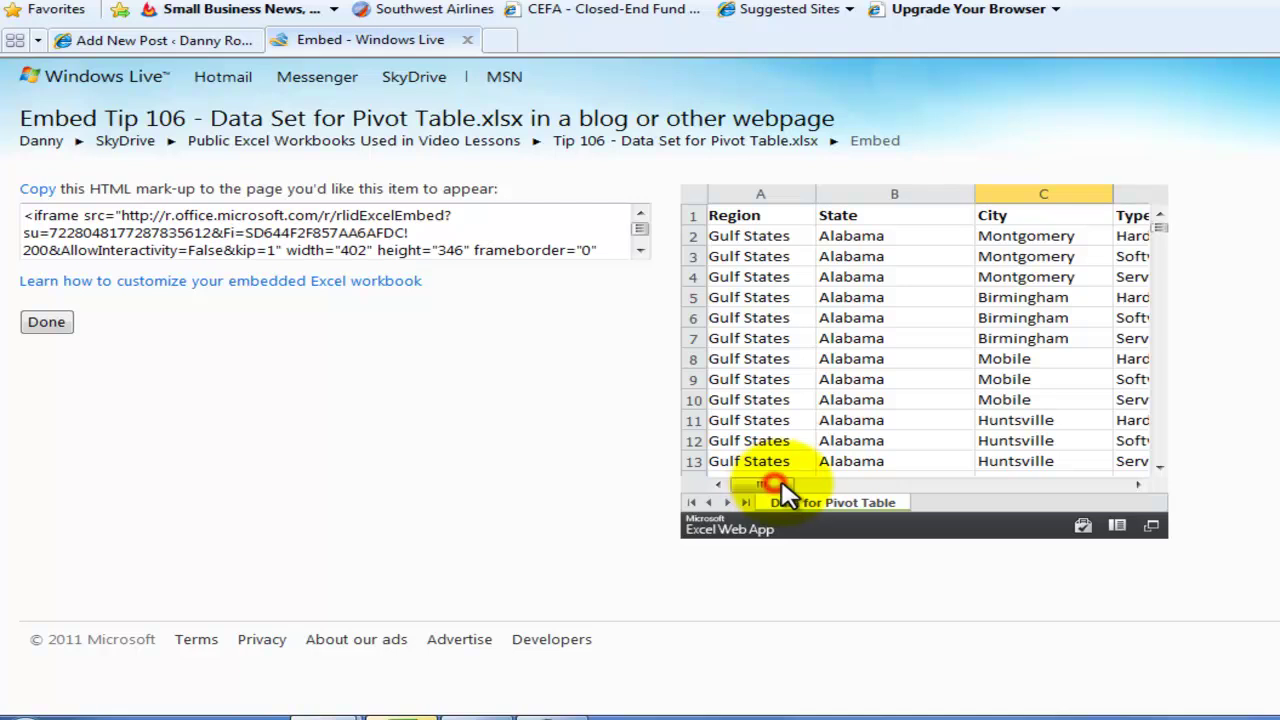
drag(776, 486, 709, 484)
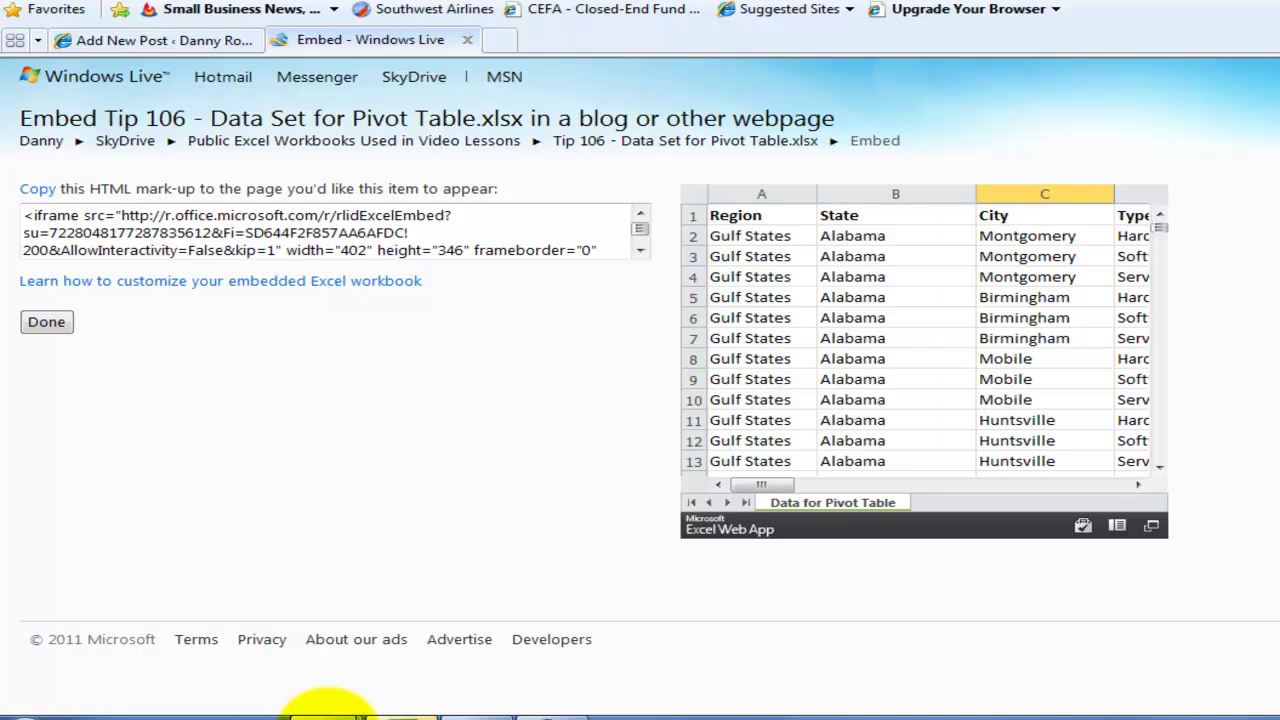
mouse_move(325, 712)
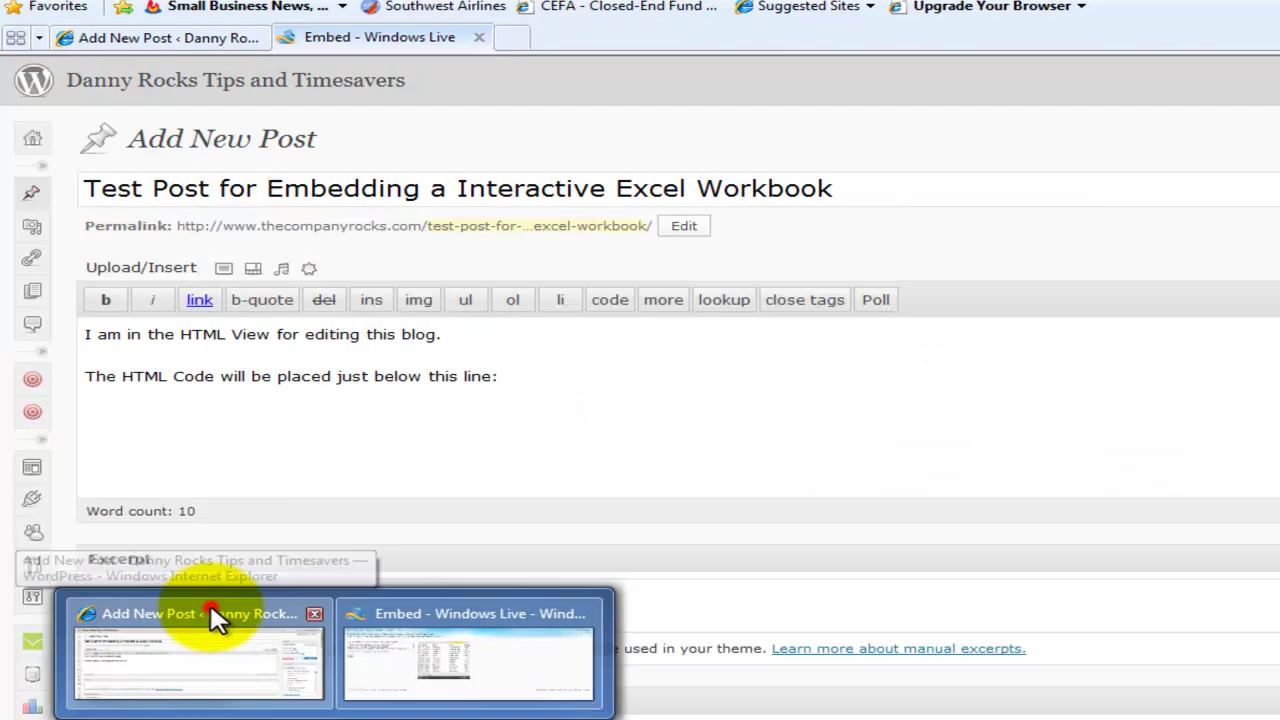
- Bring up the Add New Post editor and set it to the HTML view
click(212, 610)
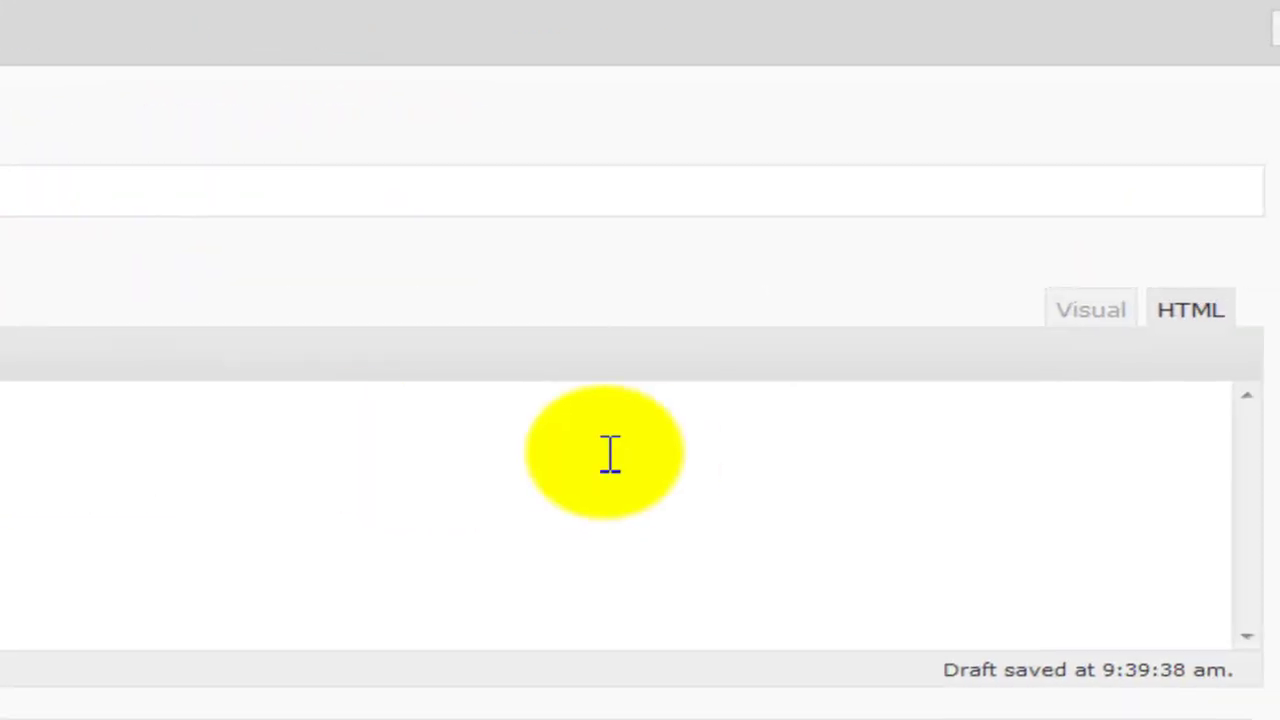
click(1092, 312)
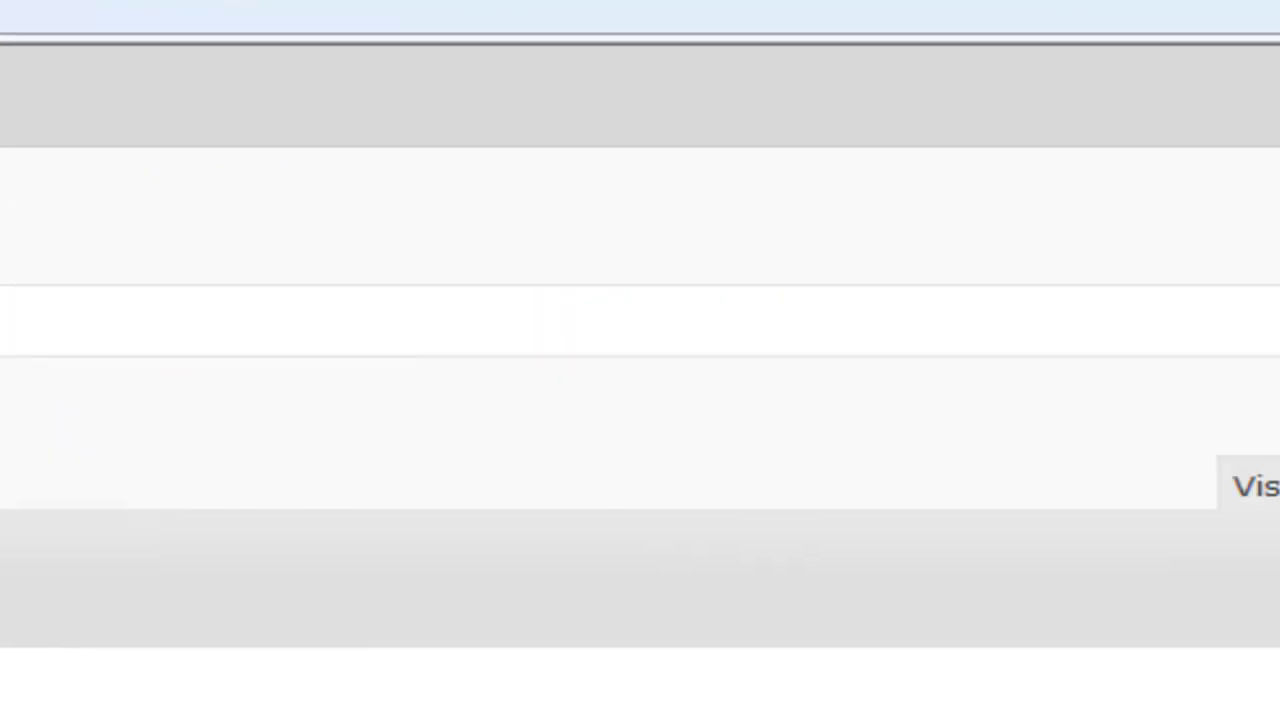
click(1145, 507)
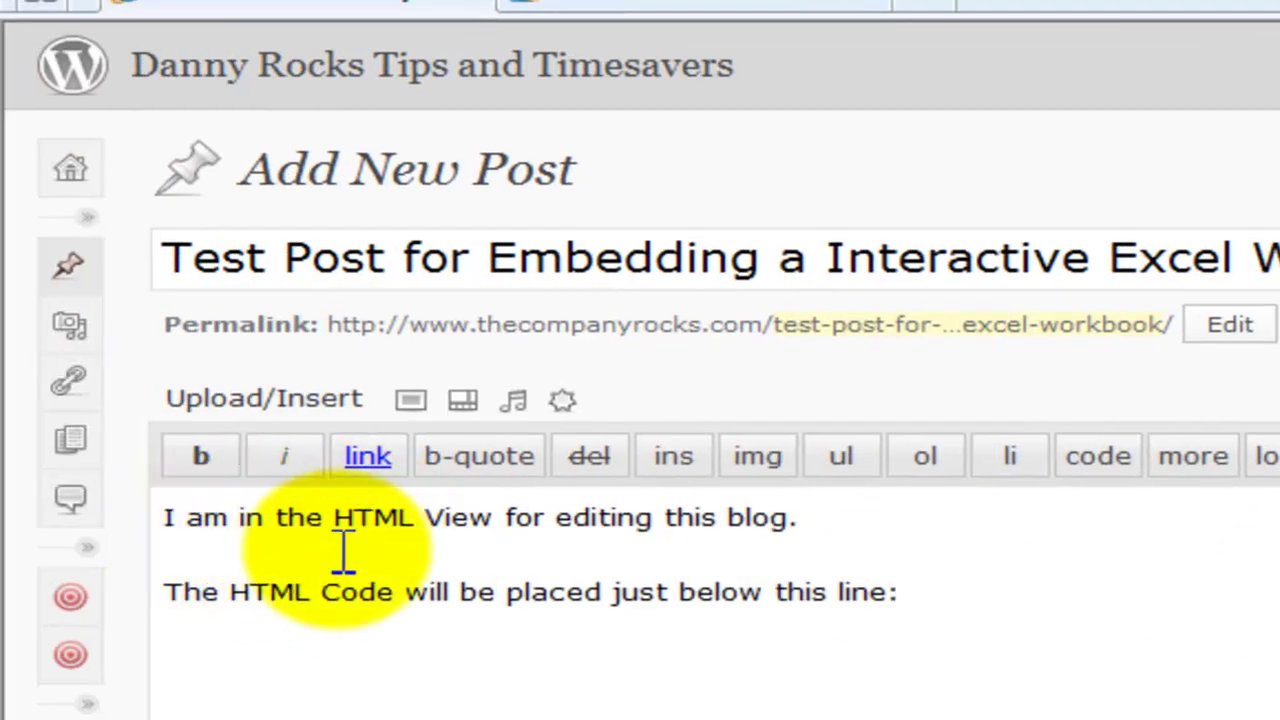
- Paste the iframe code below the 'line:' sentence and change AllowInteractivity from False to True
click(168, 643)
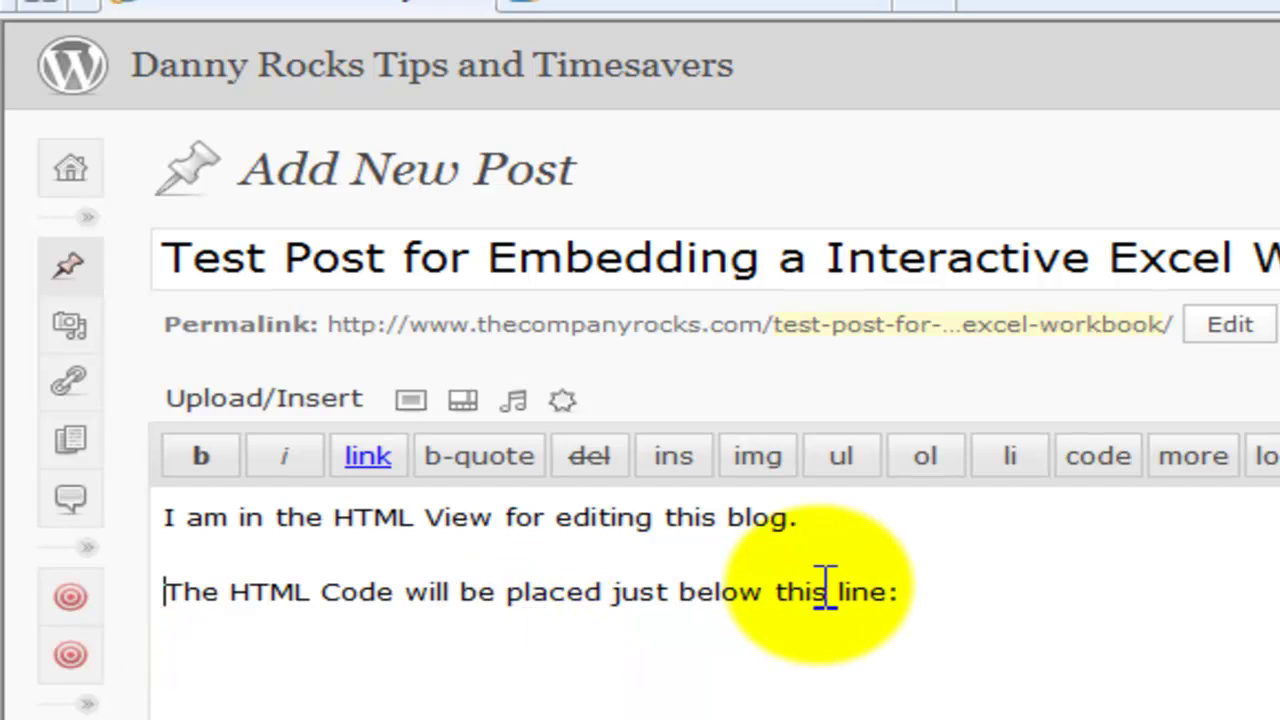
click(997, 593)
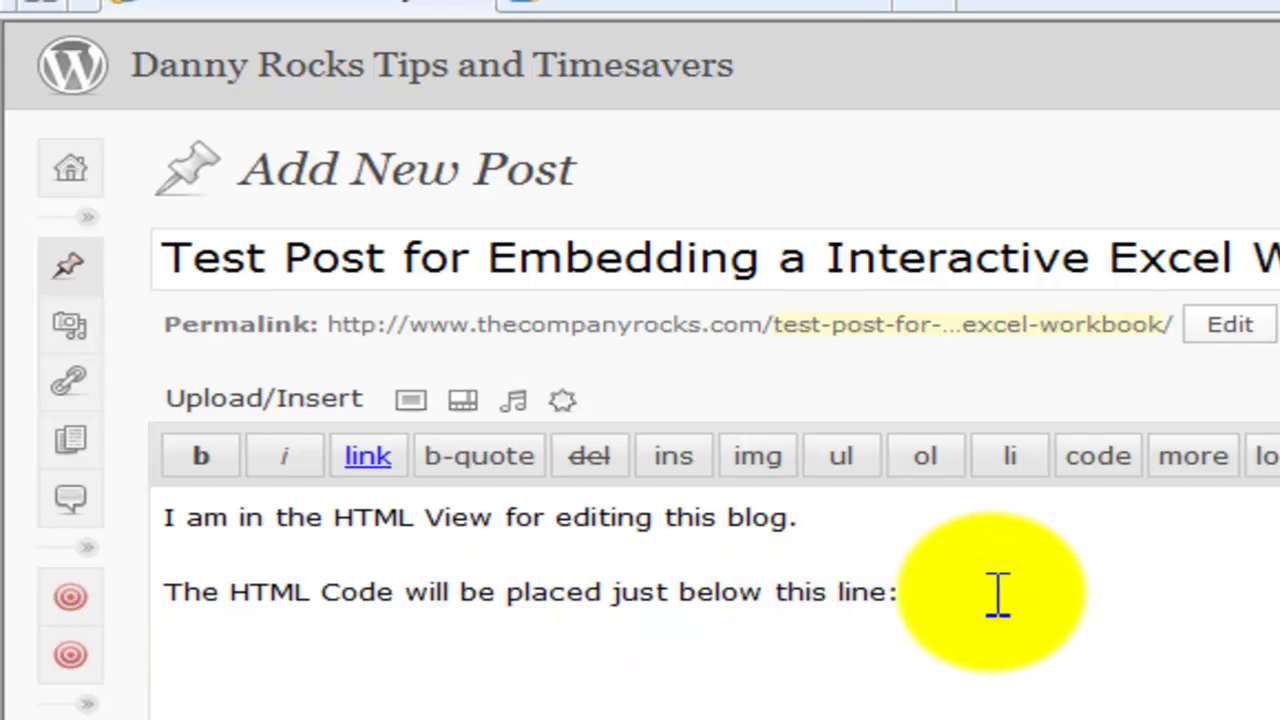
click(226, 630)
right_click(222, 636)
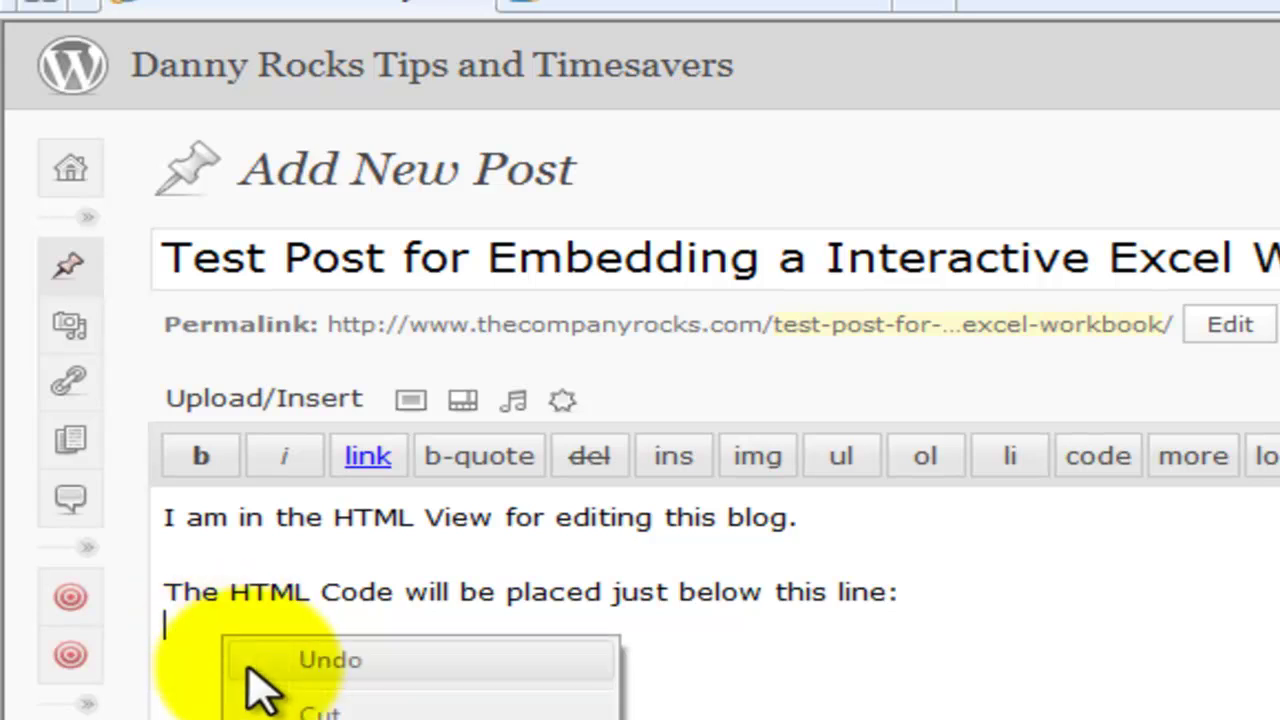
click(335, 719)
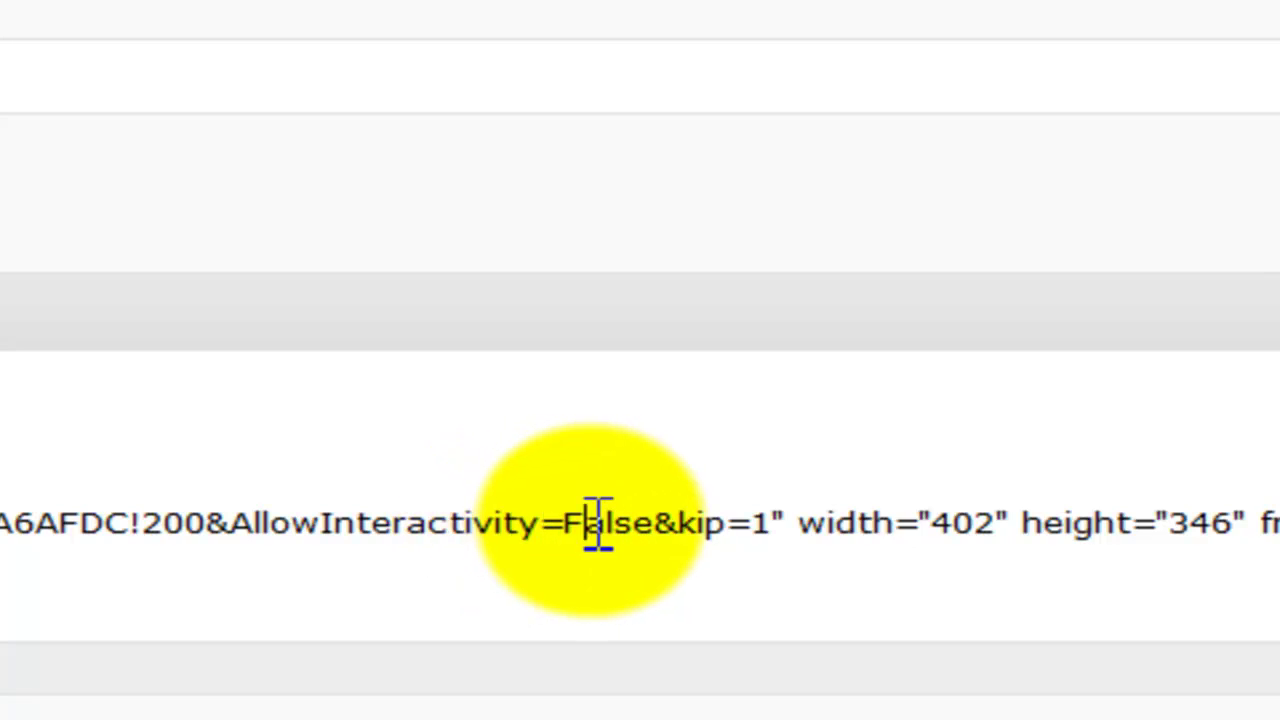
double_click(597, 522)
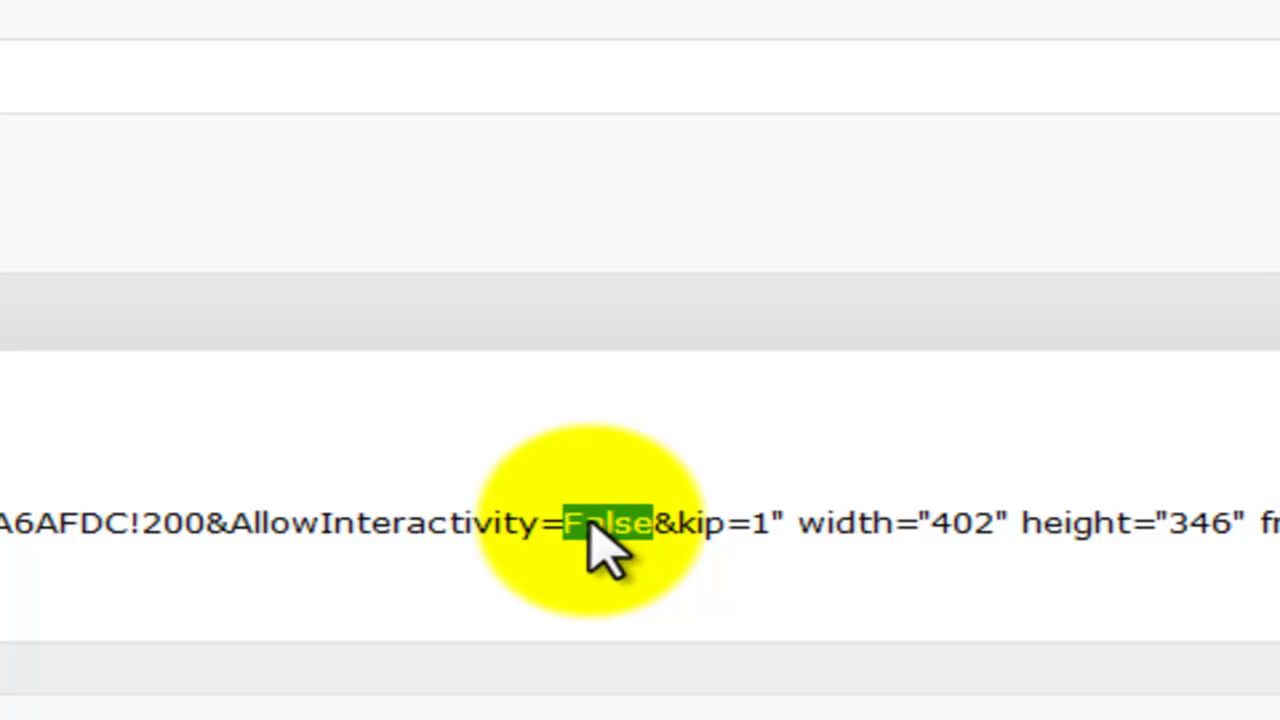
text(True)
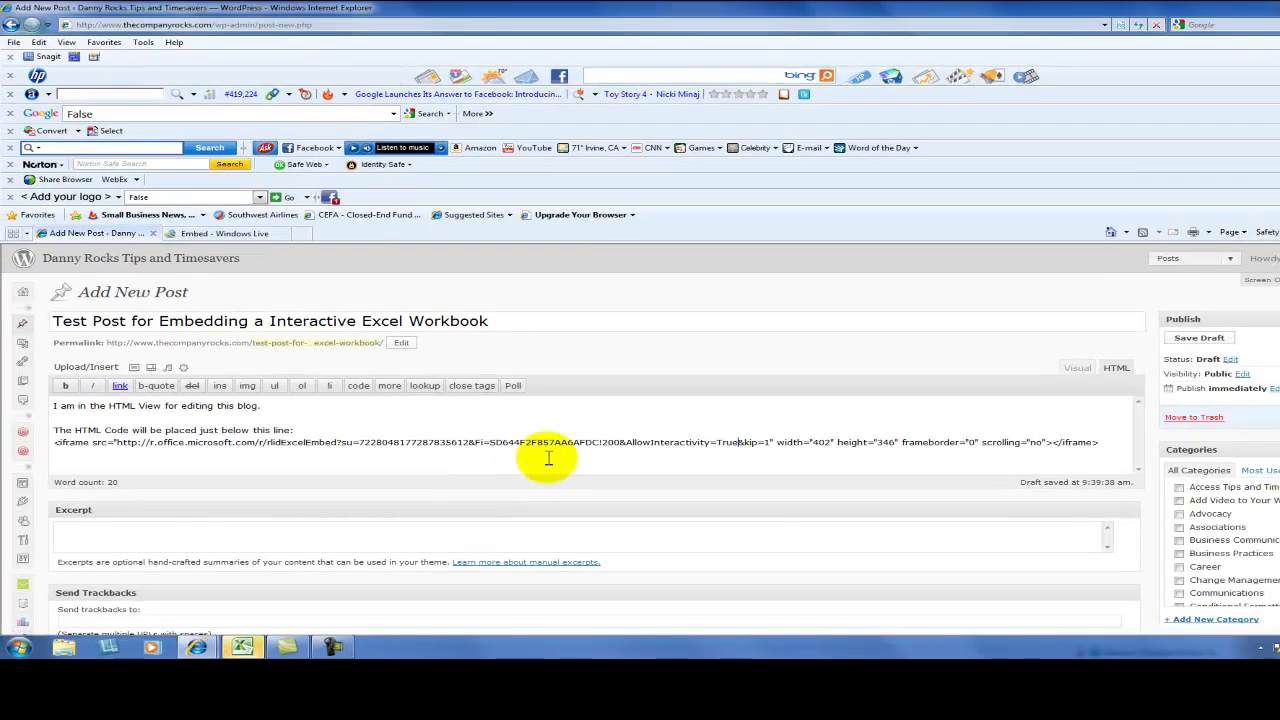
- Preview the post in a maximized window and scroll the embedded sheet to the sales pivot table
click(543, 462)
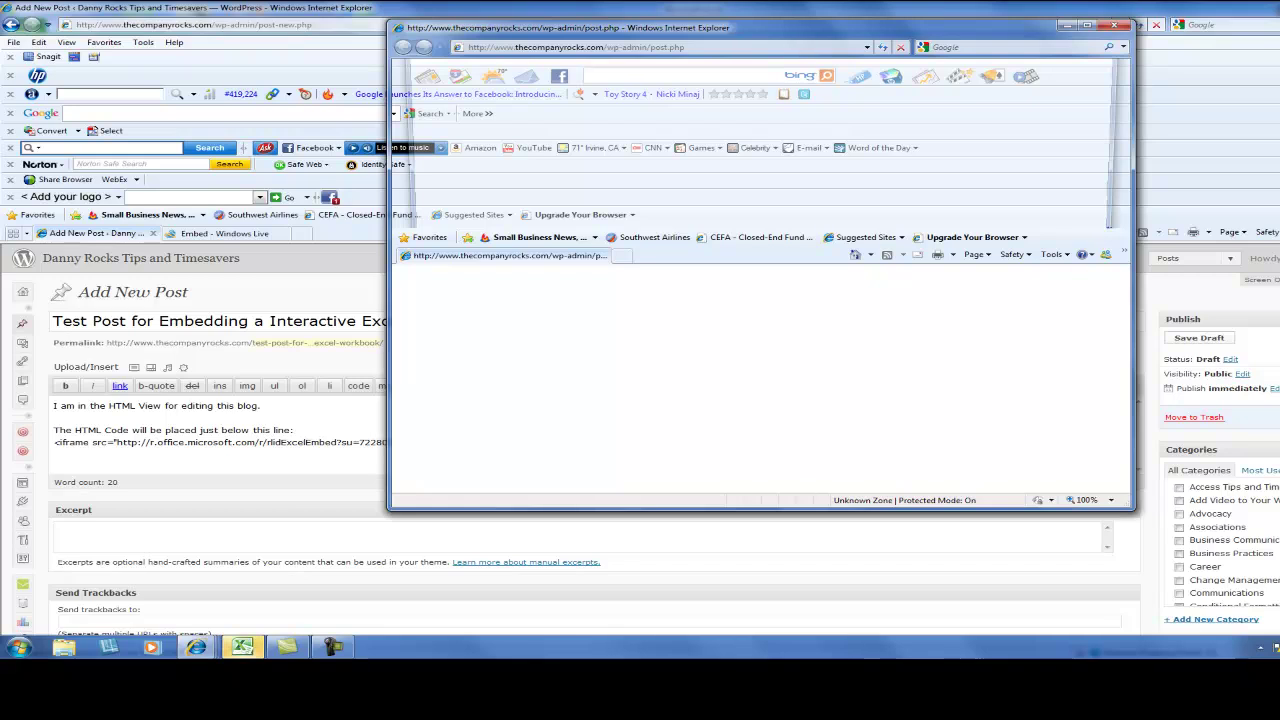
click(1088, 30)
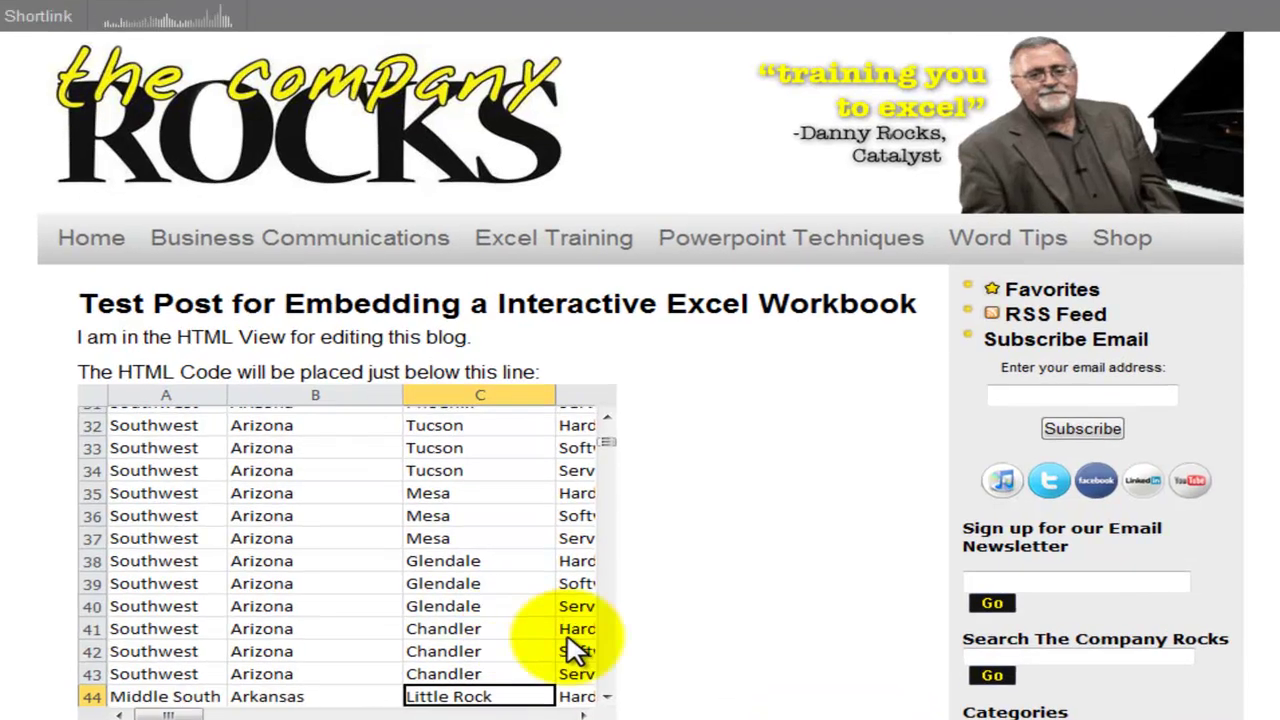
scroll(640, 375, down, 3)
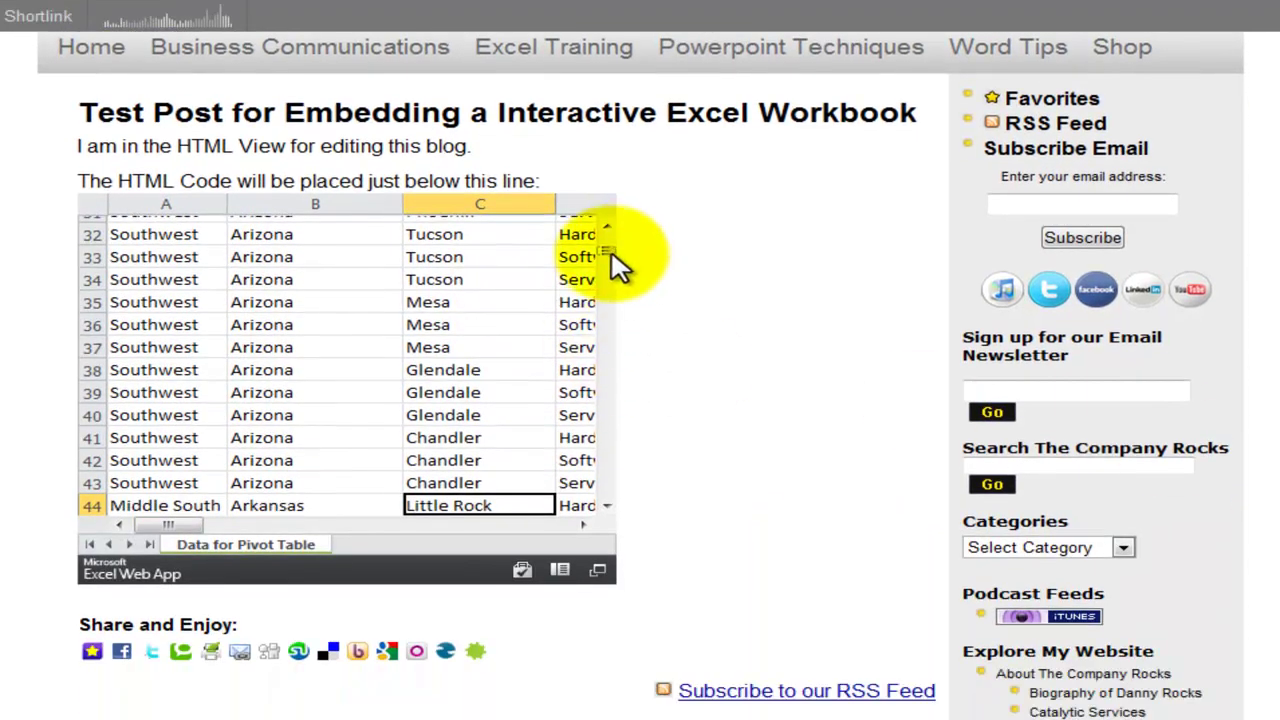
click(607, 248)
drag(606, 244, 608, 232)
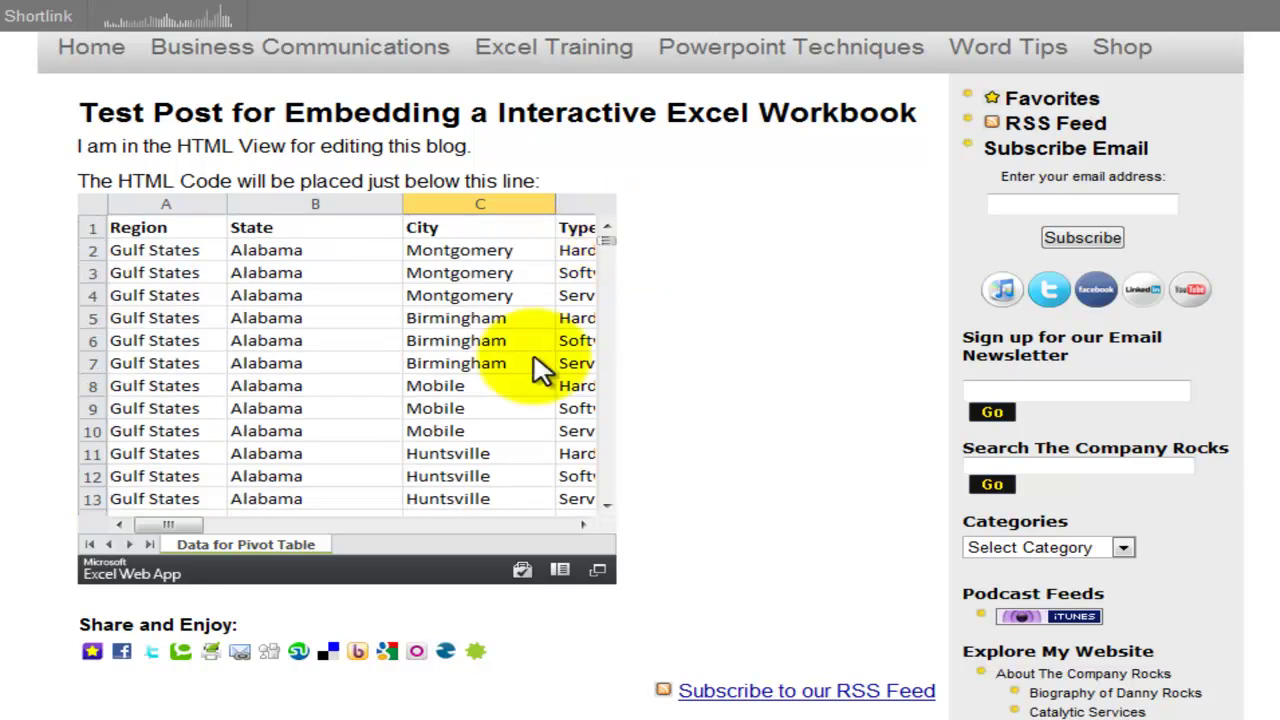
drag(162, 522, 262, 529)
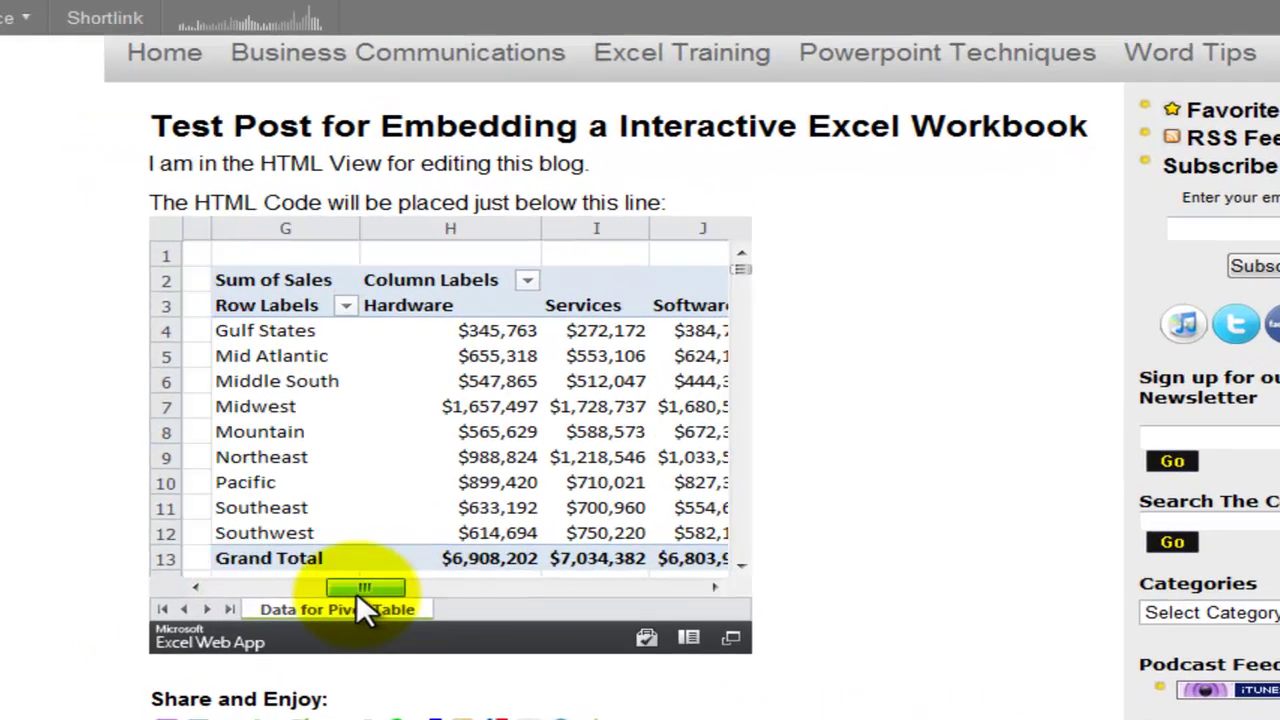
drag(356, 592, 357, 596)
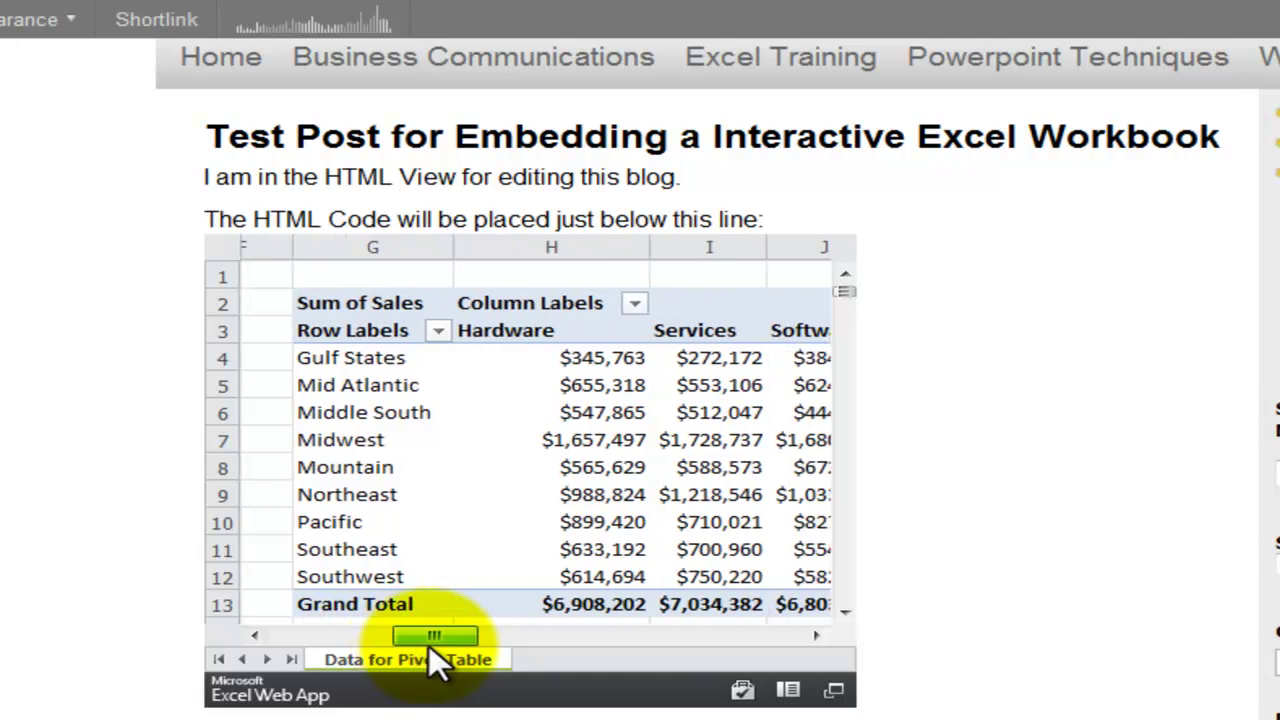
click(438, 333)
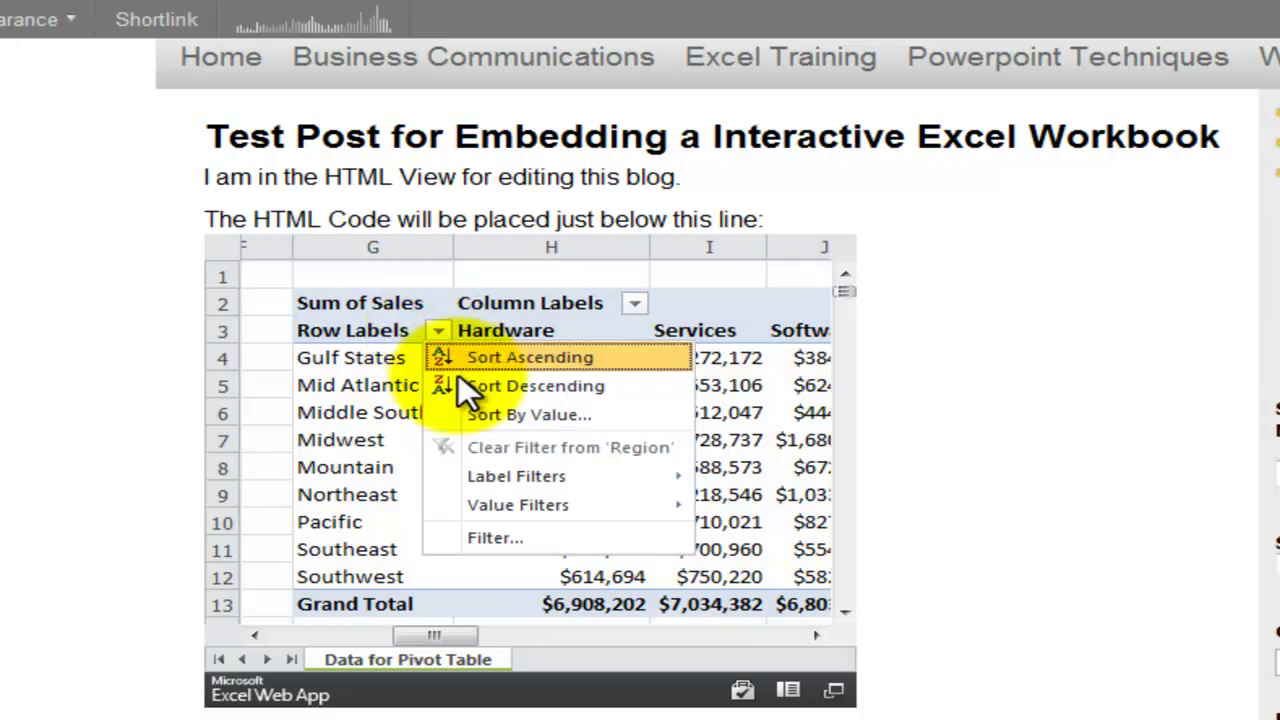
click(494, 537)
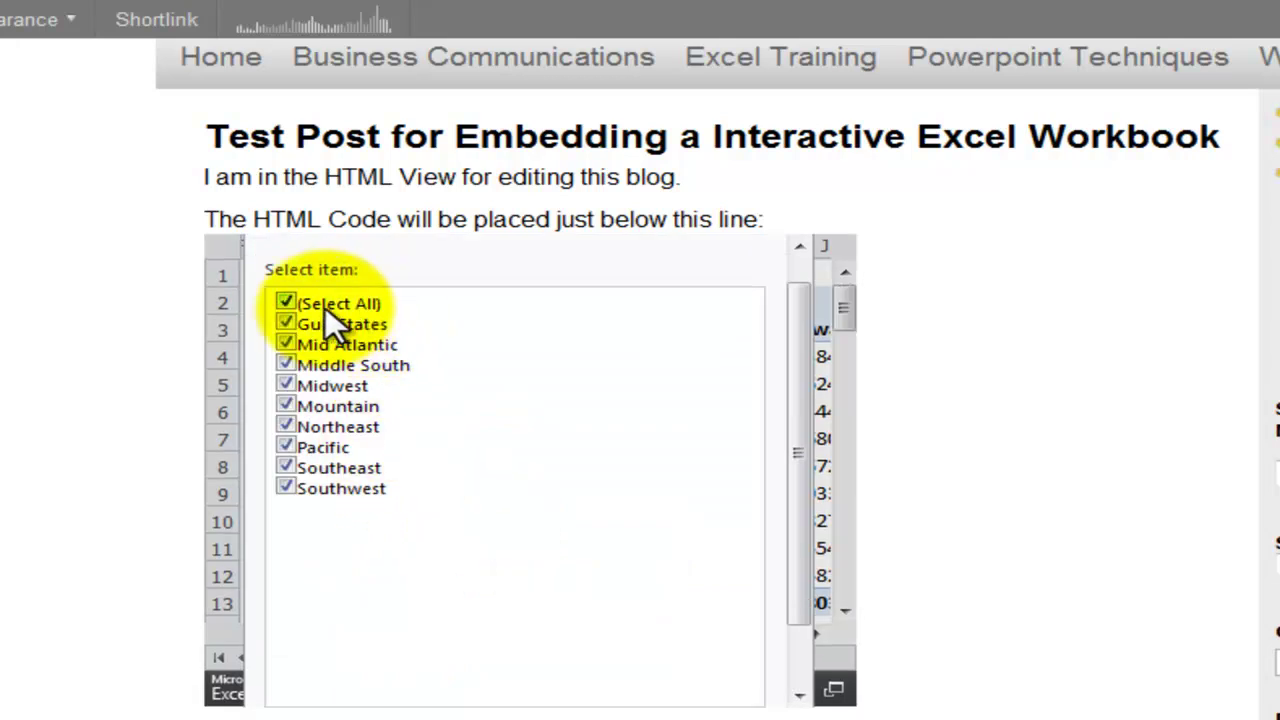
click(287, 301)
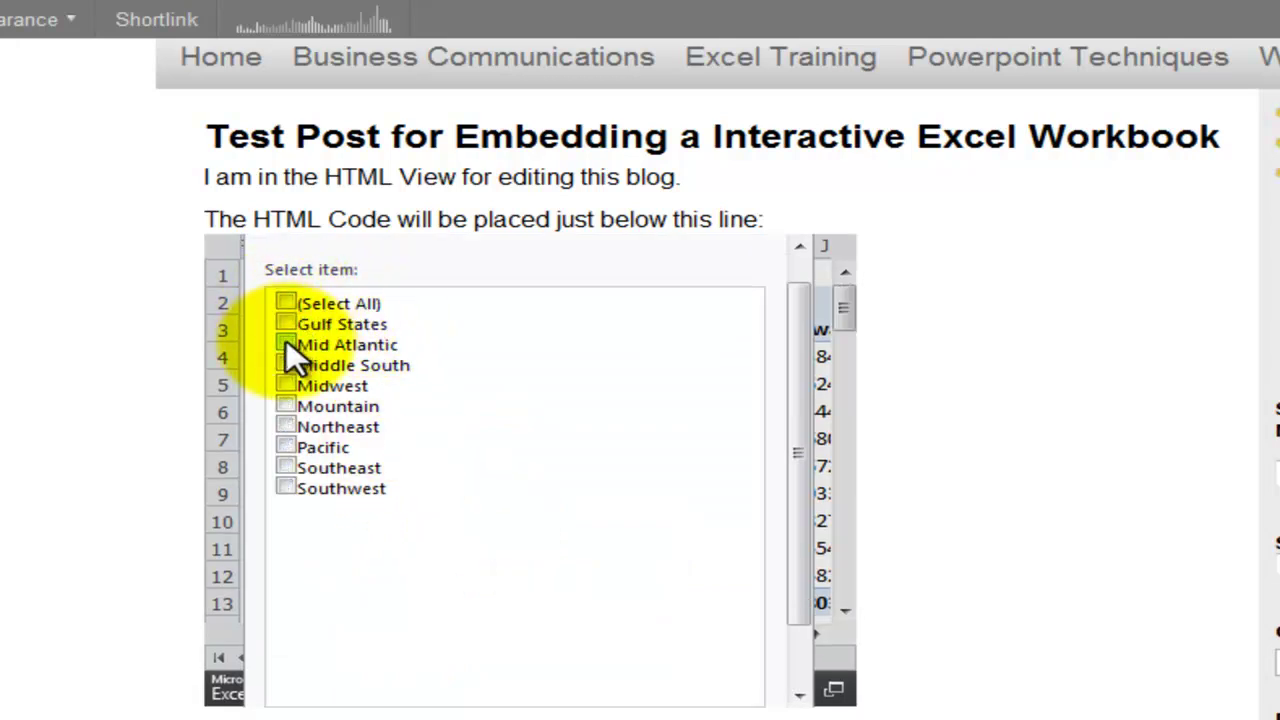
click(286, 341)
click(285, 323)
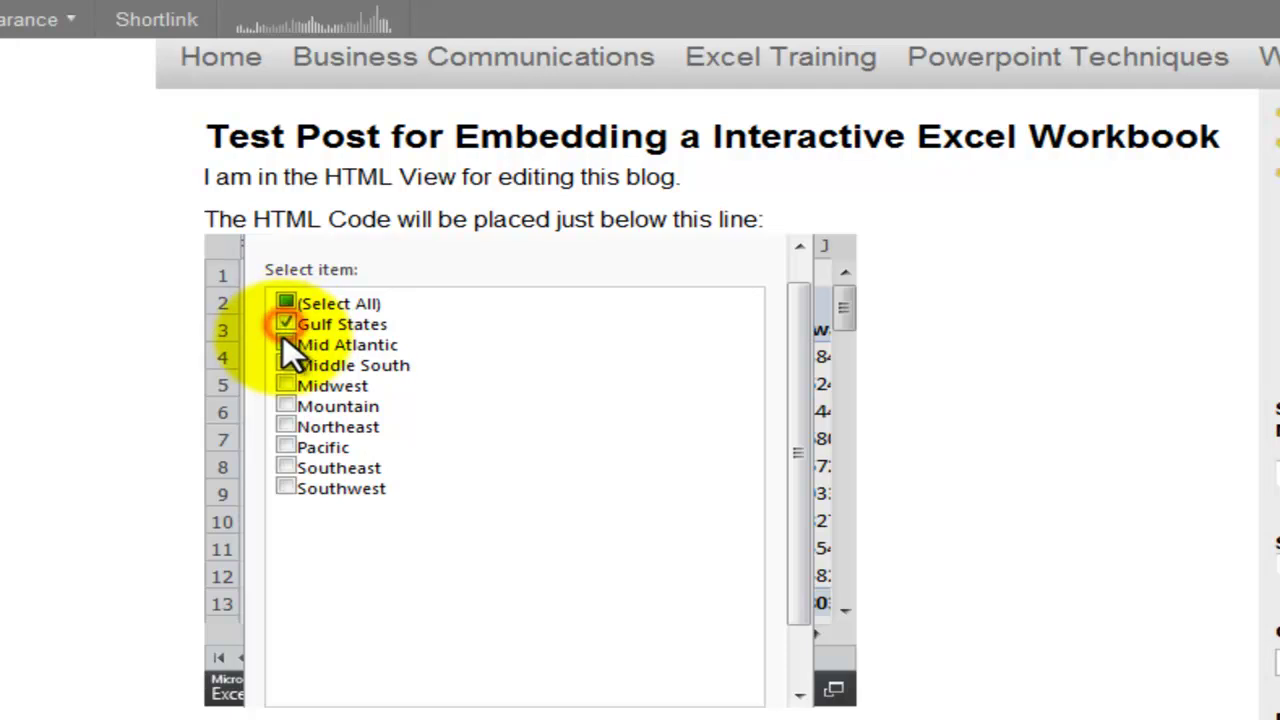
click(284, 342)
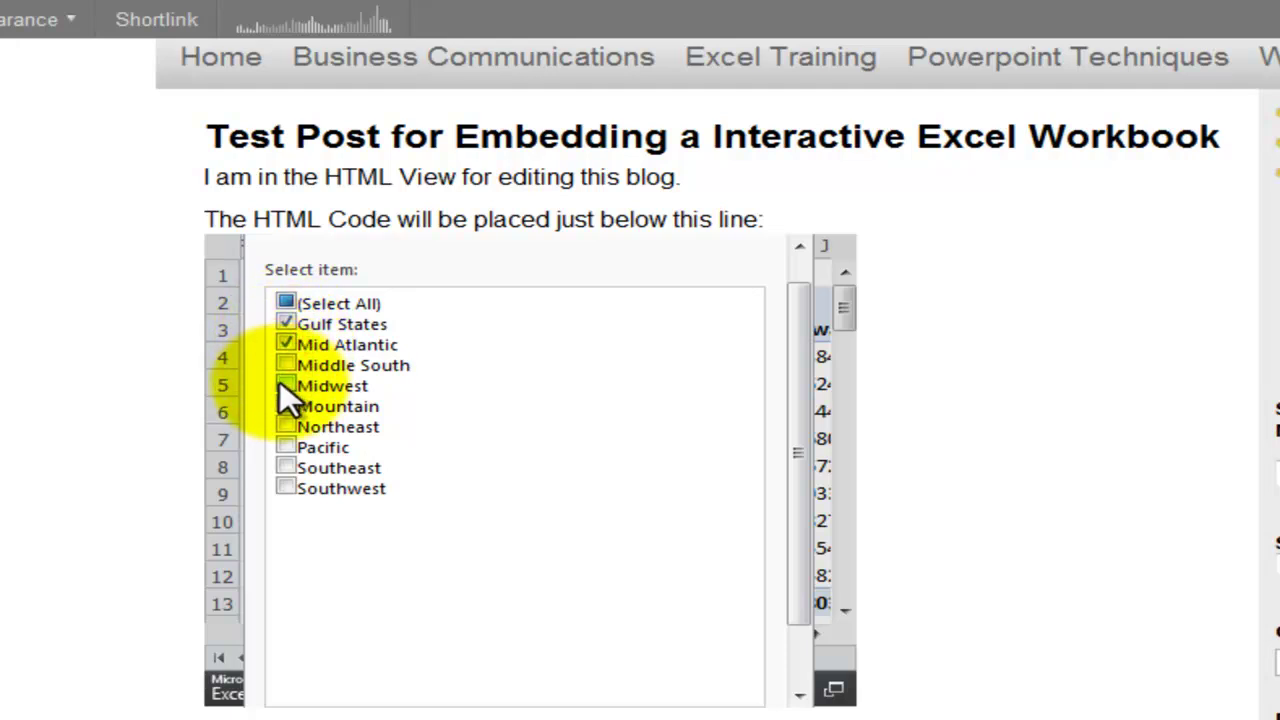
click(286, 467)
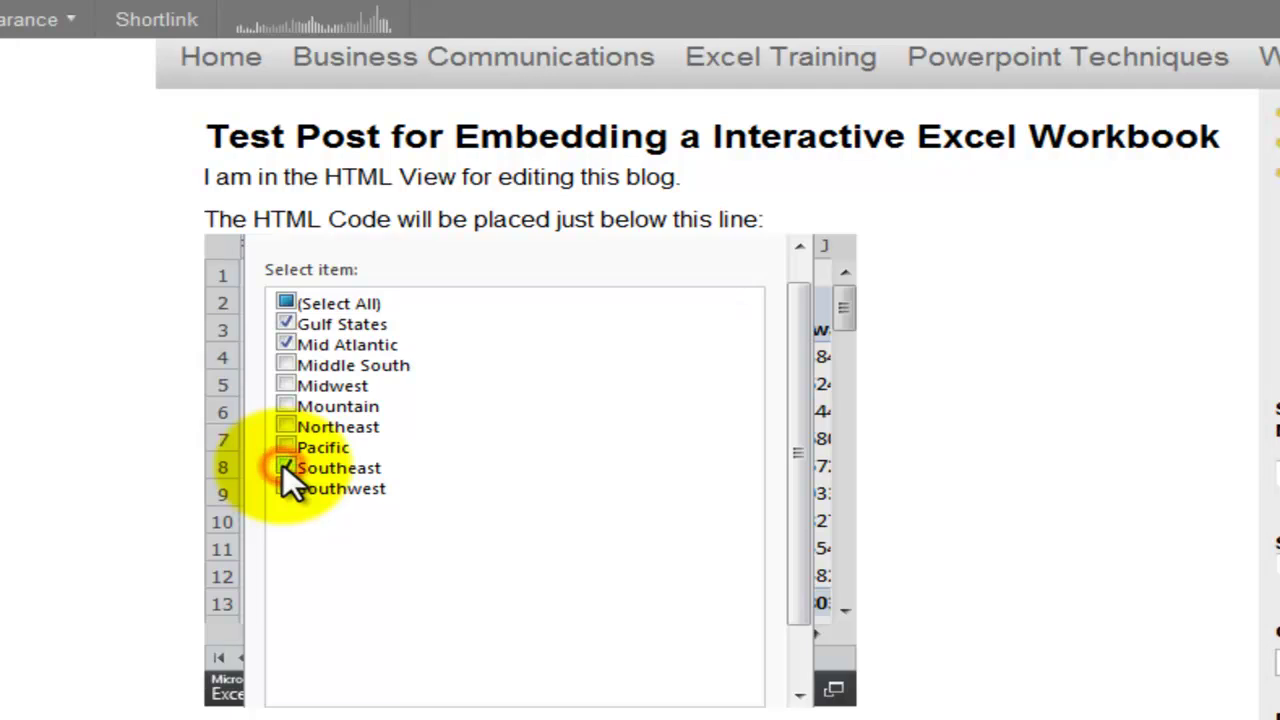
scroll(600, 535, down, 5)
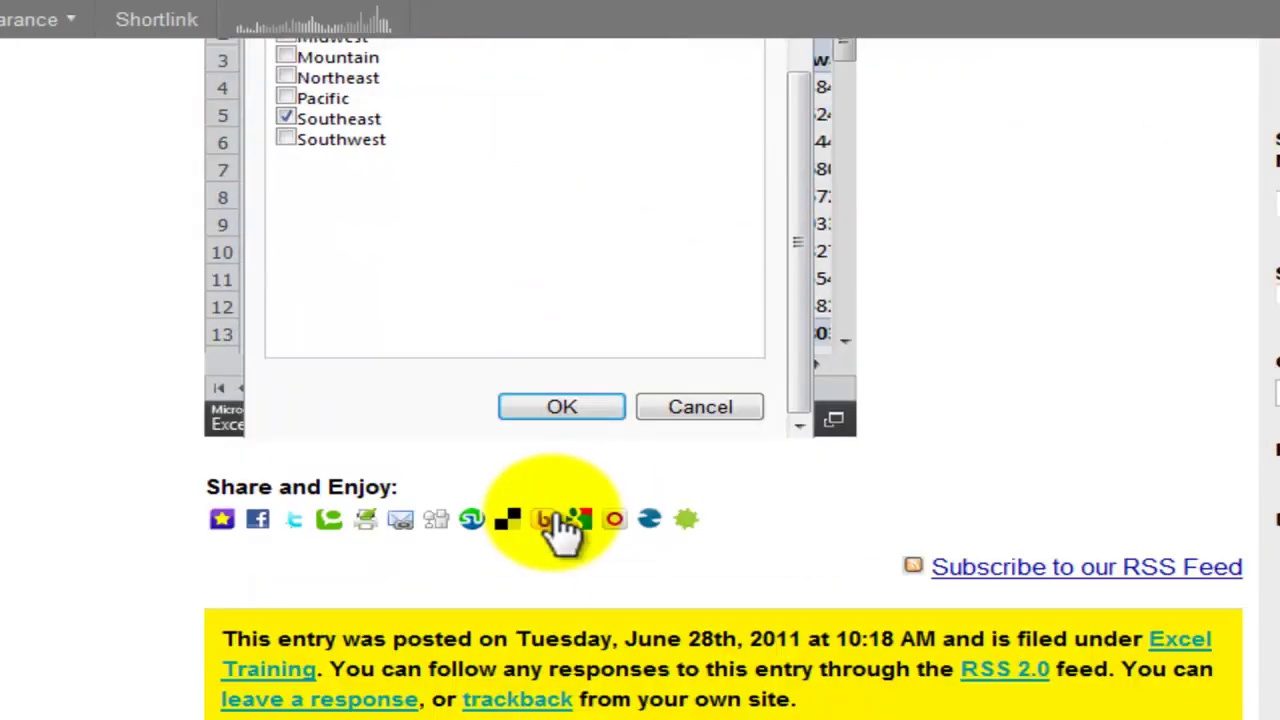
click(575, 405)
scroll(578, 415, up, 4)
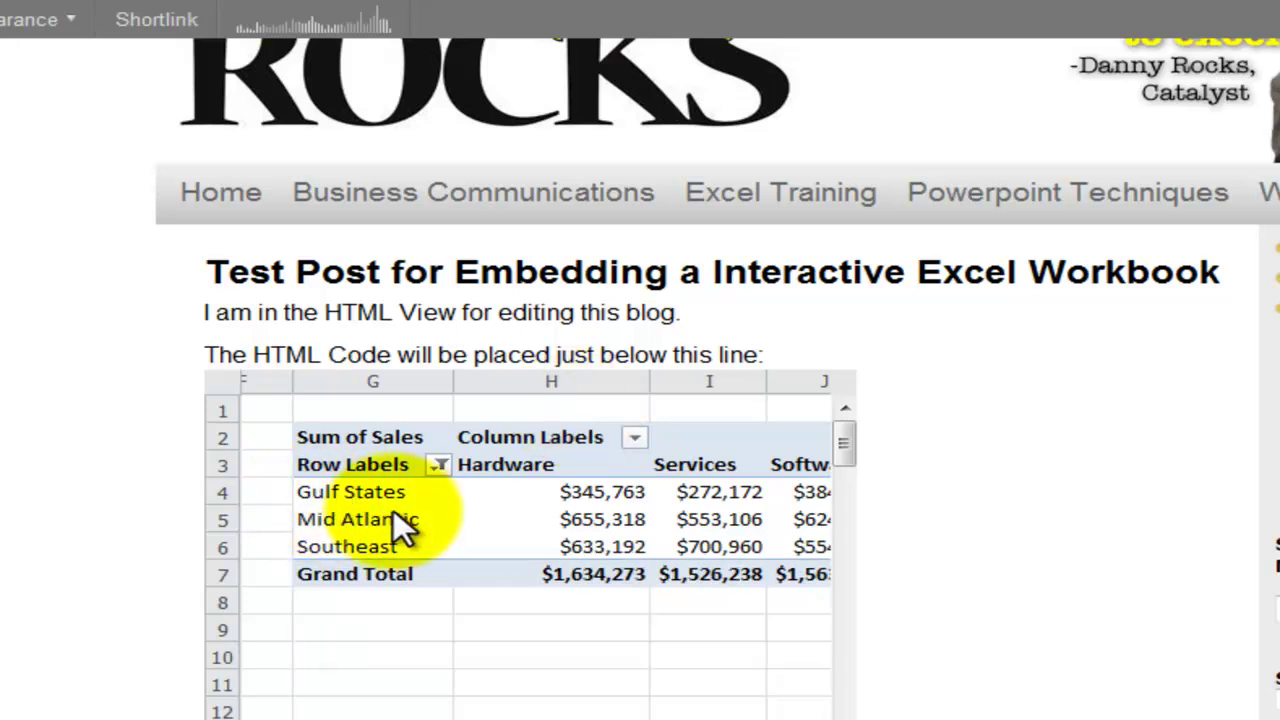
click(440, 465)
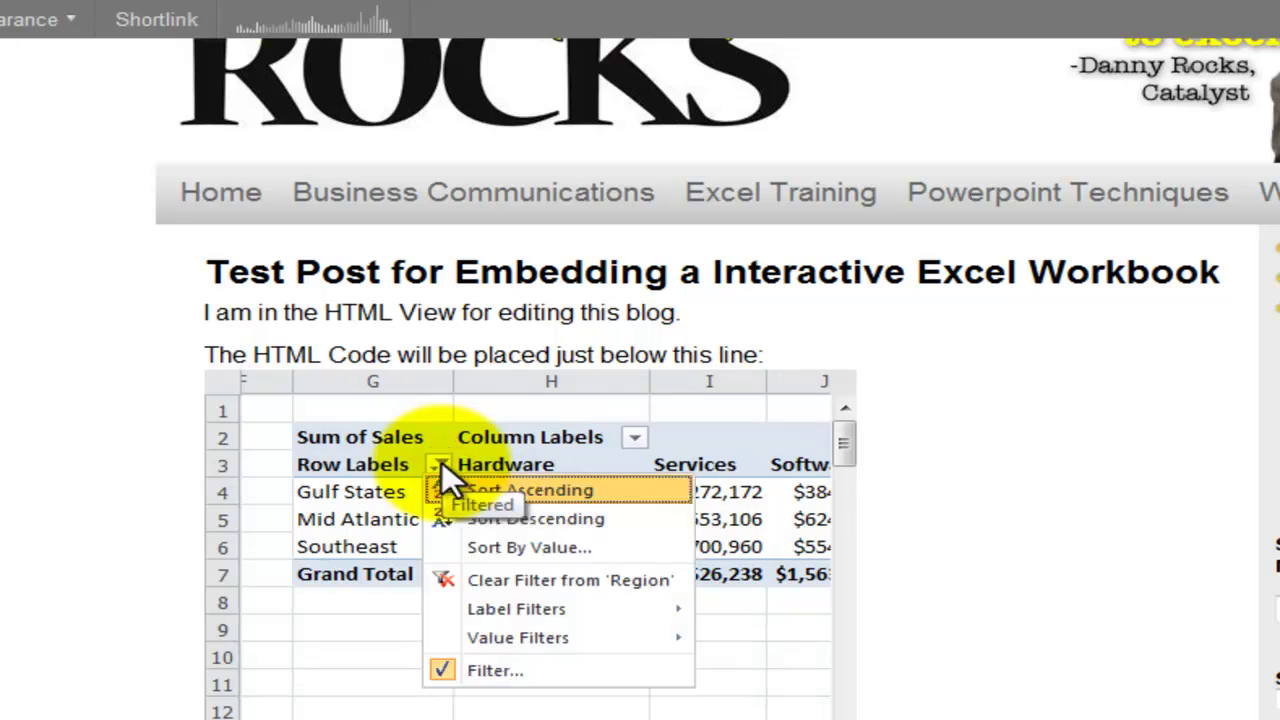
click(525, 580)
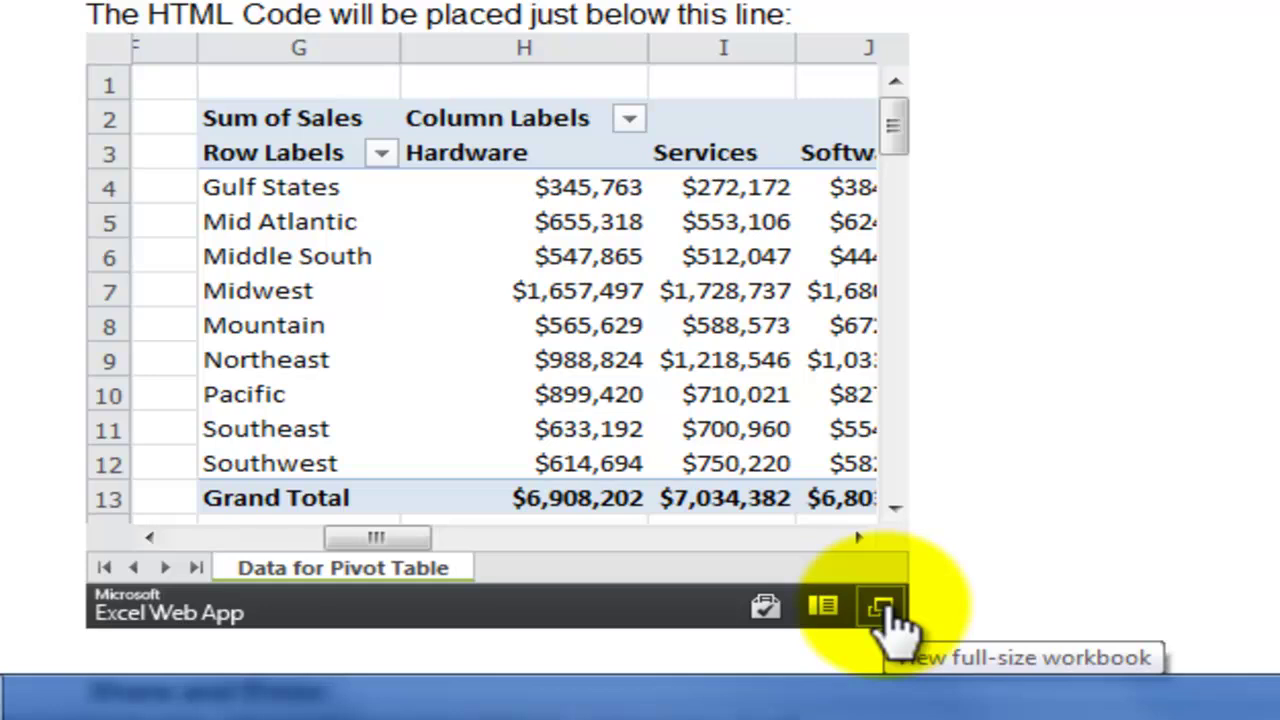
- Open the workbook full size, scroll up to the pivot table, then minimize it to reveal the blog post
click(880, 607)
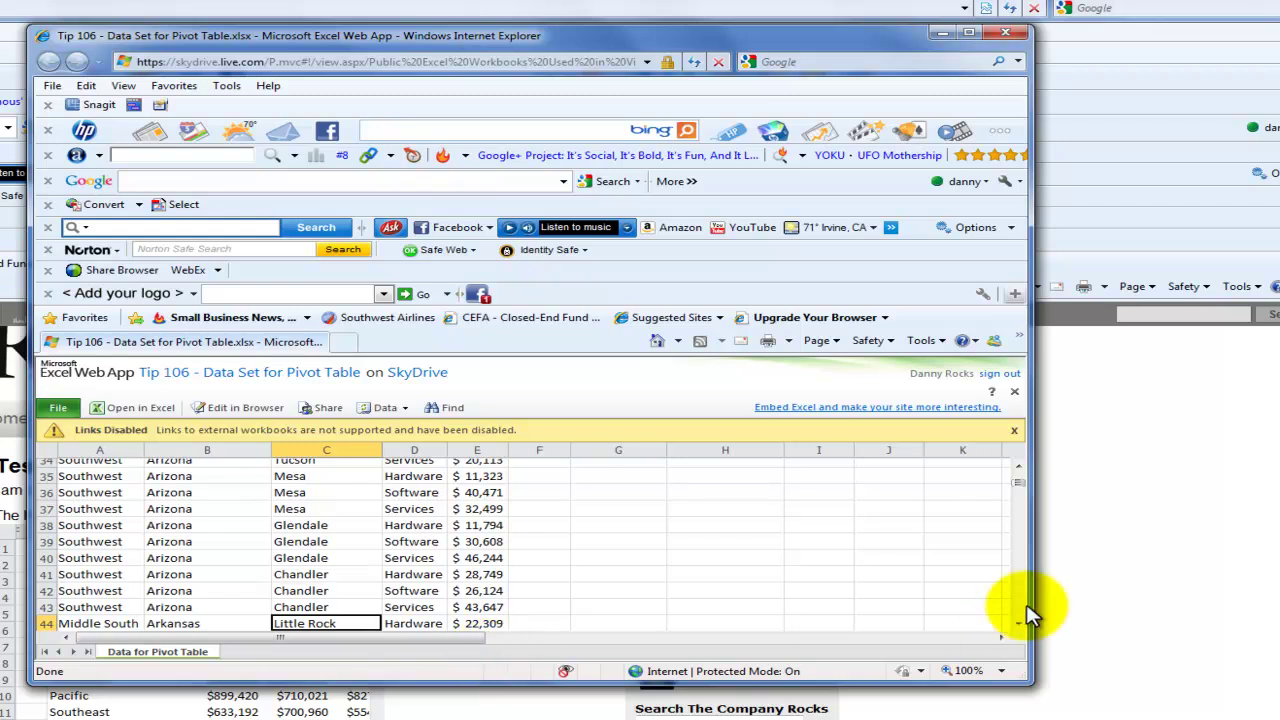
drag(1020, 485, 1020, 477)
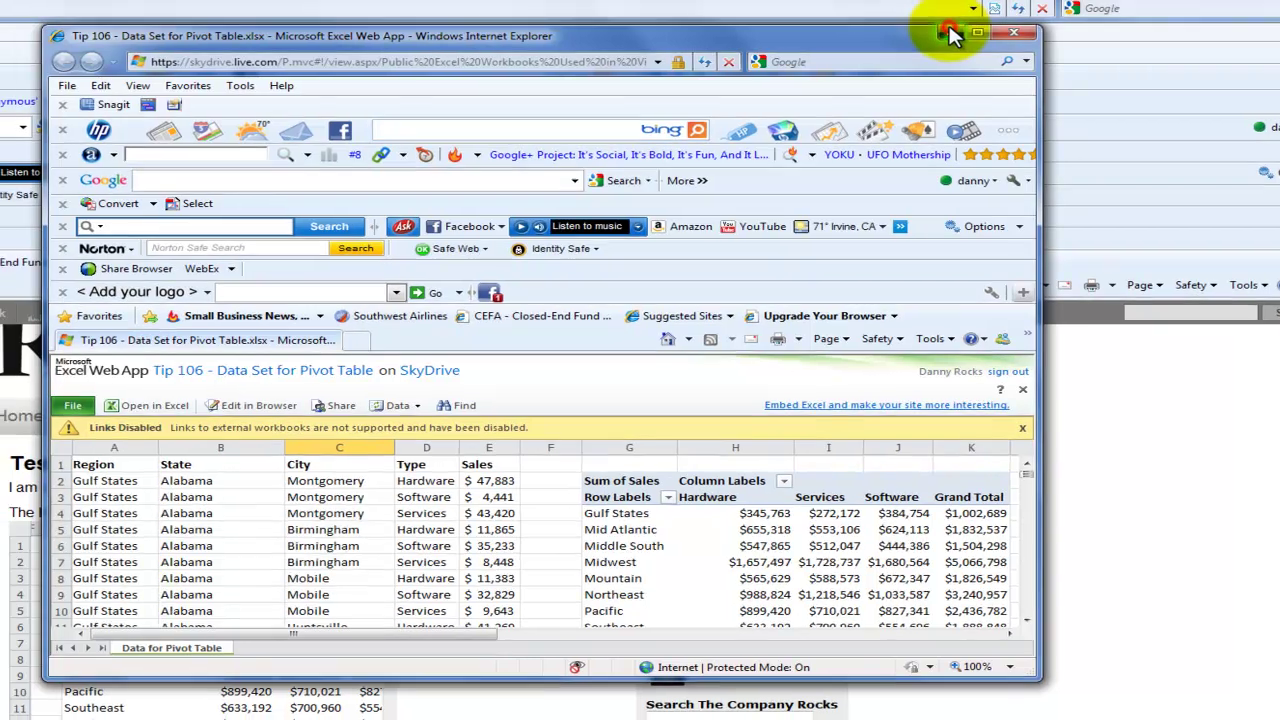
click(947, 33)
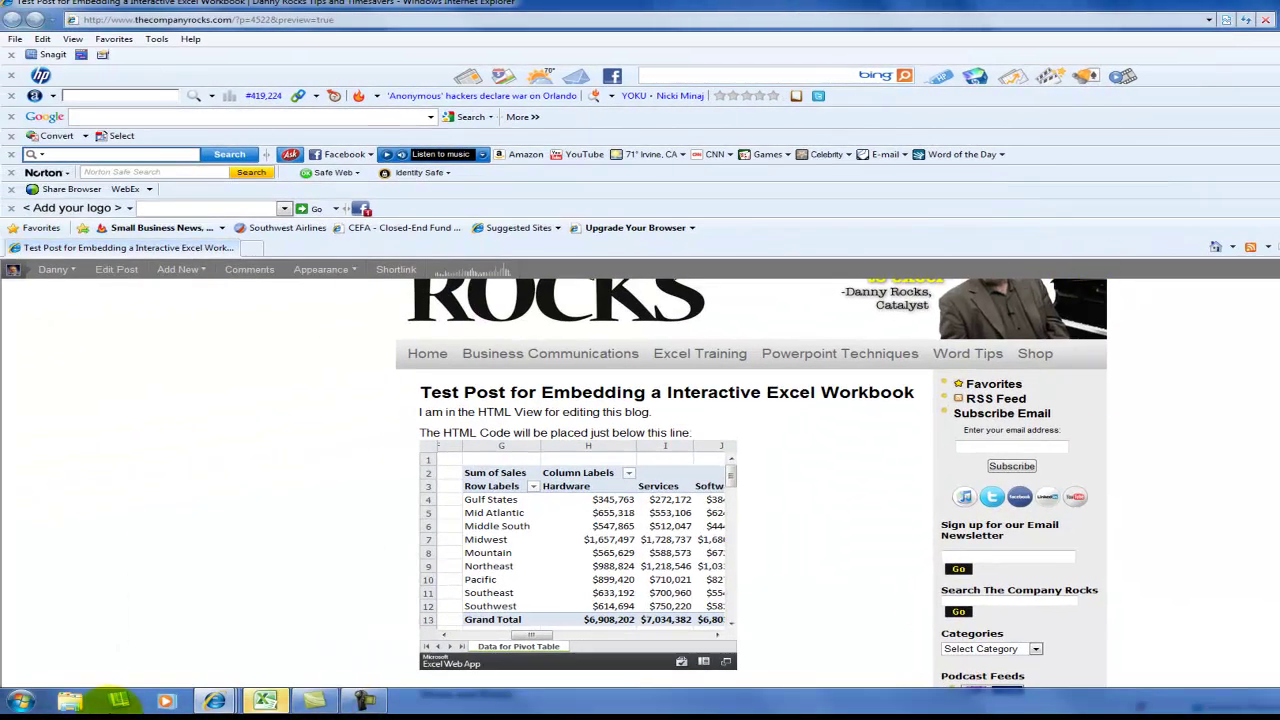
- Bring the Embed page window forward and go to the SkyDrive home page
click(215, 700)
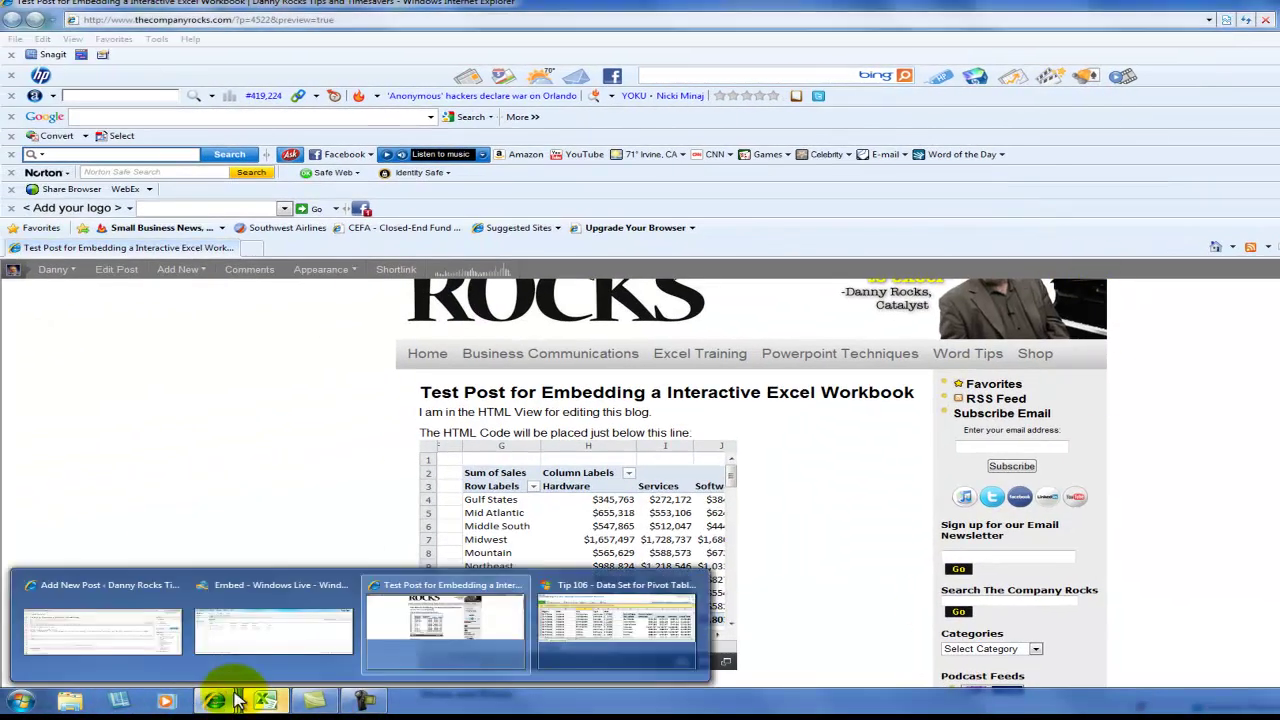
mouse_move(294, 608)
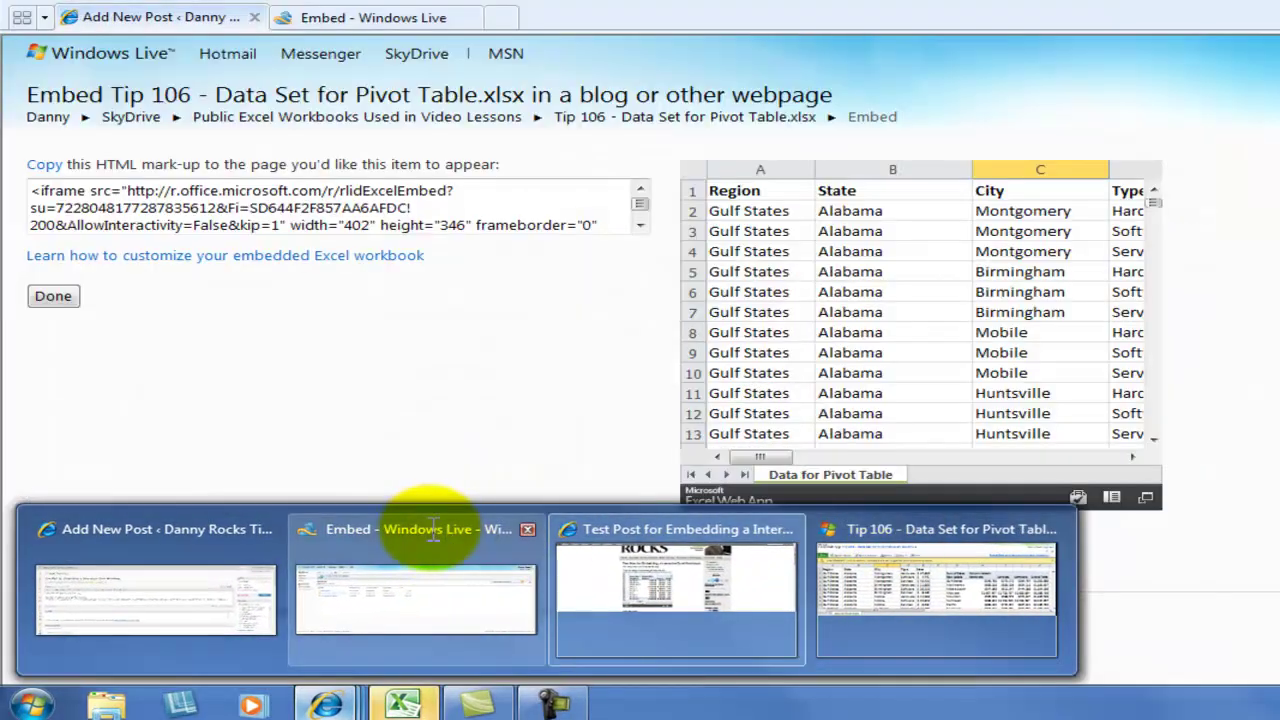
click(430, 540)
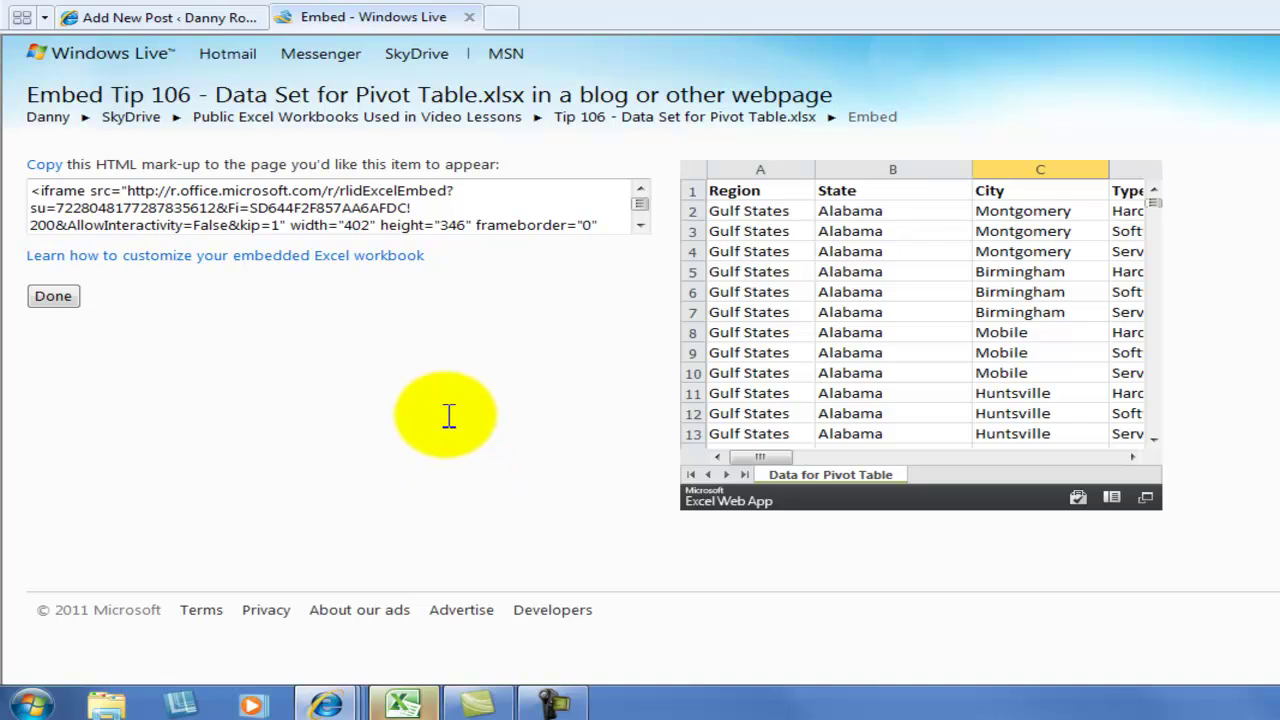
mouse_move(423, 57)
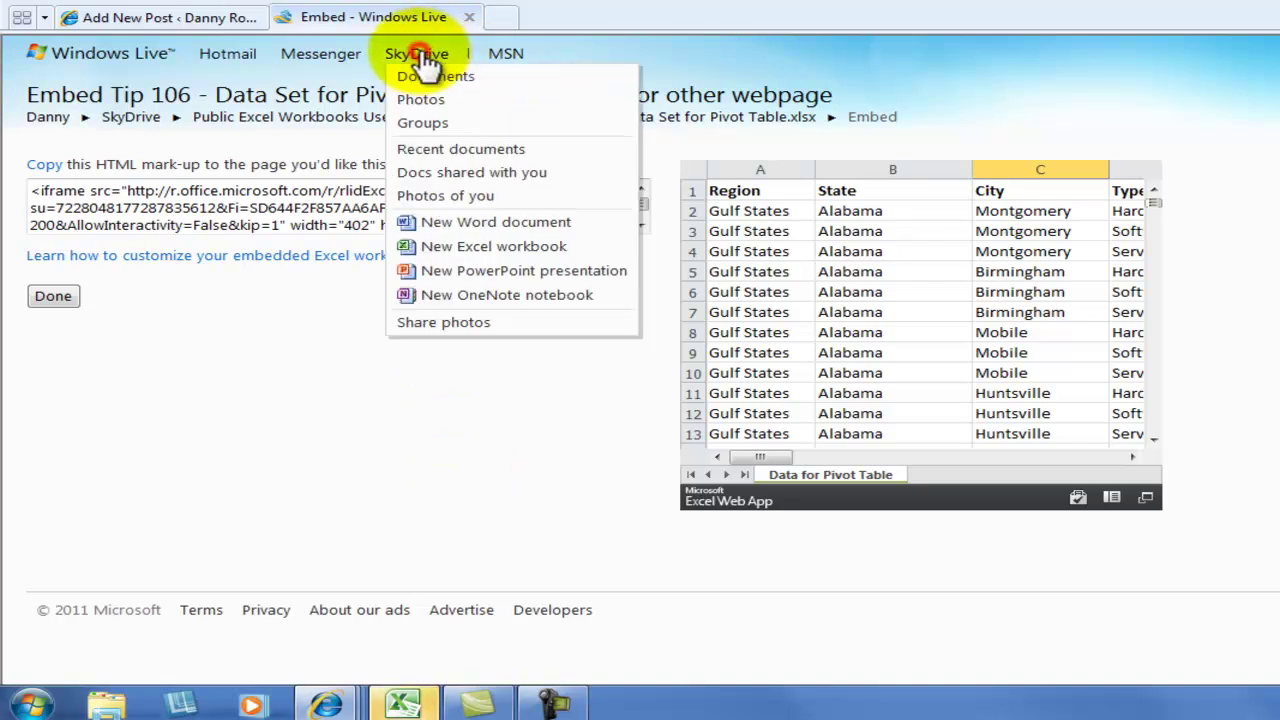
click(421, 53)
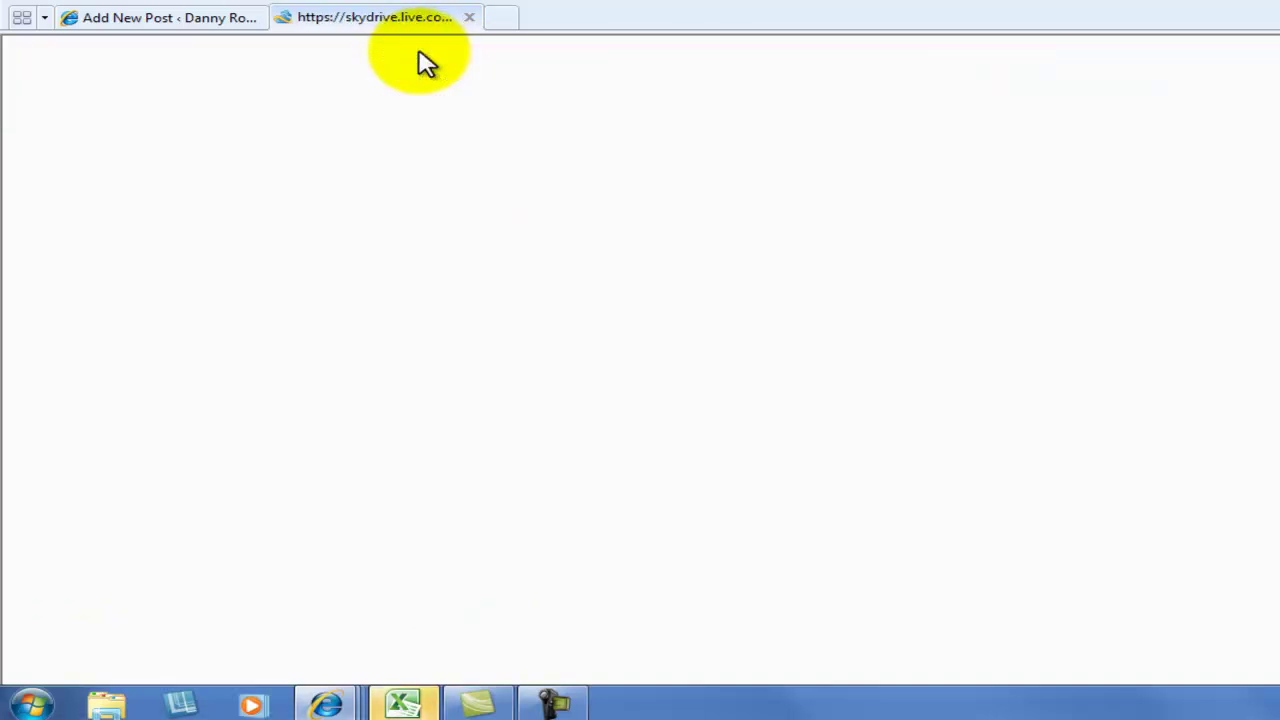
- Open the Public Excel Workbooks Used in Video Lessons folder and the Tip 102 workbook
mouse_move(427, 60)
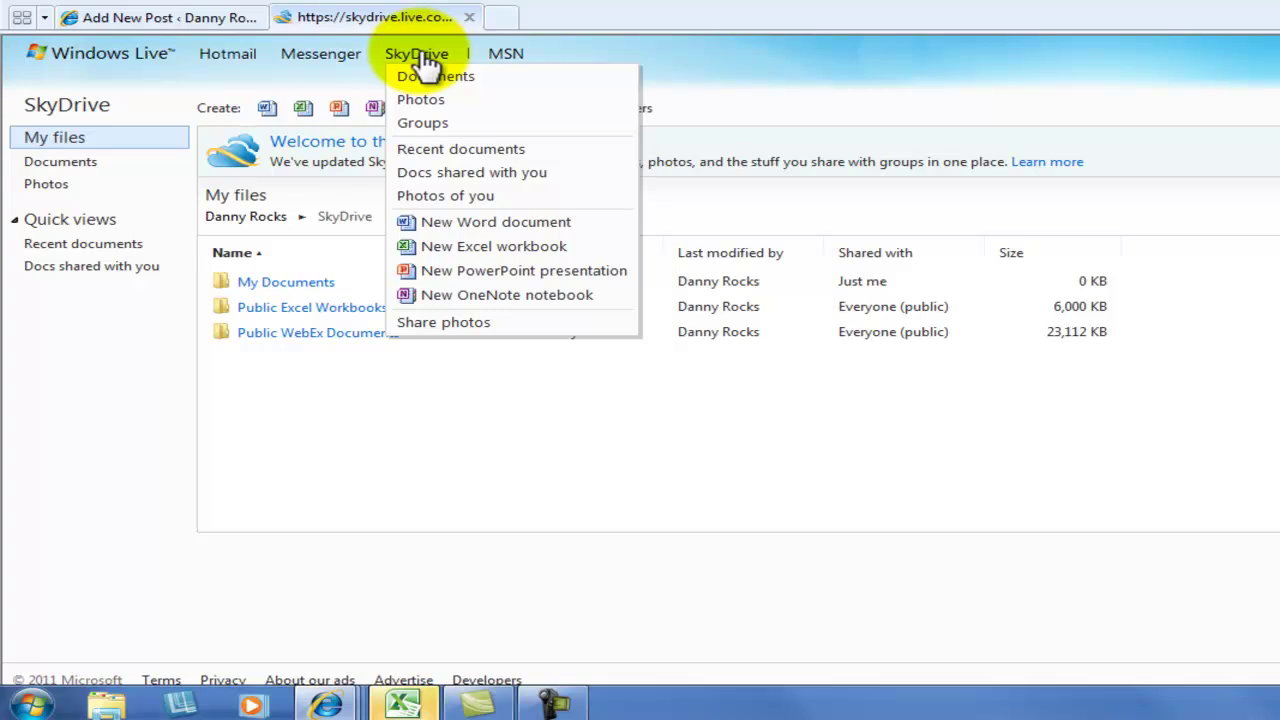
click(288, 308)
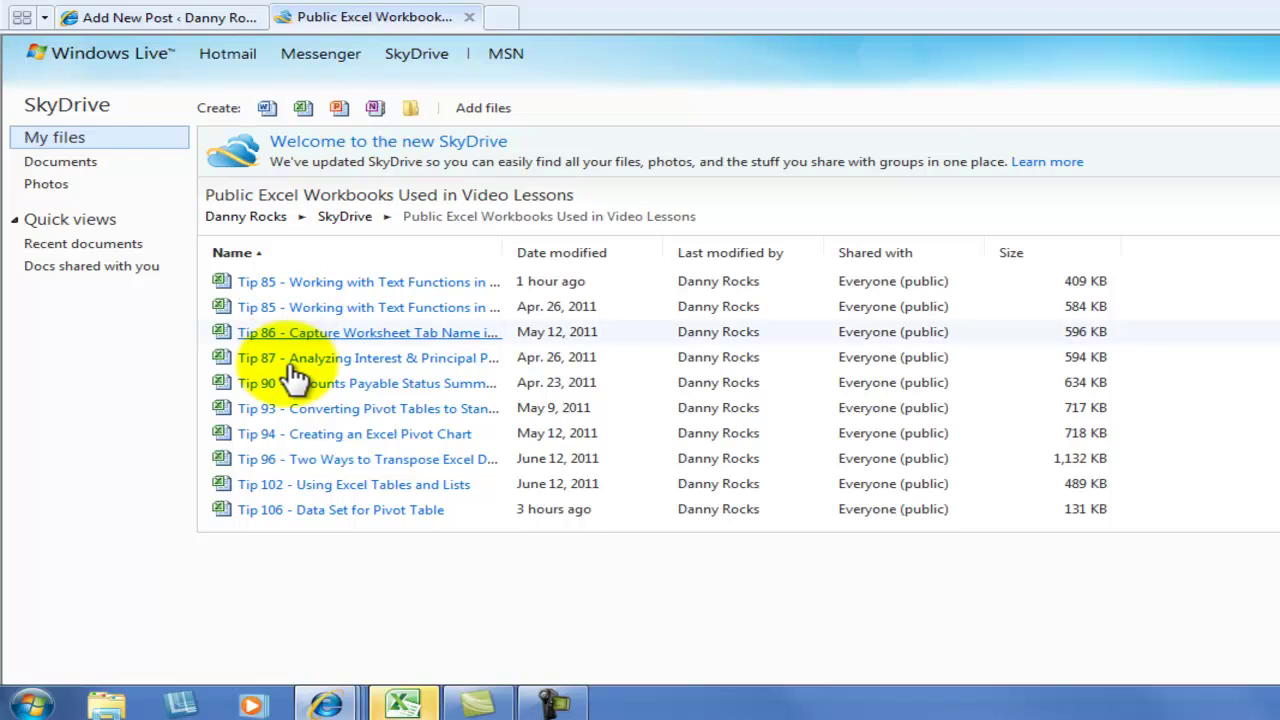
click(352, 489)
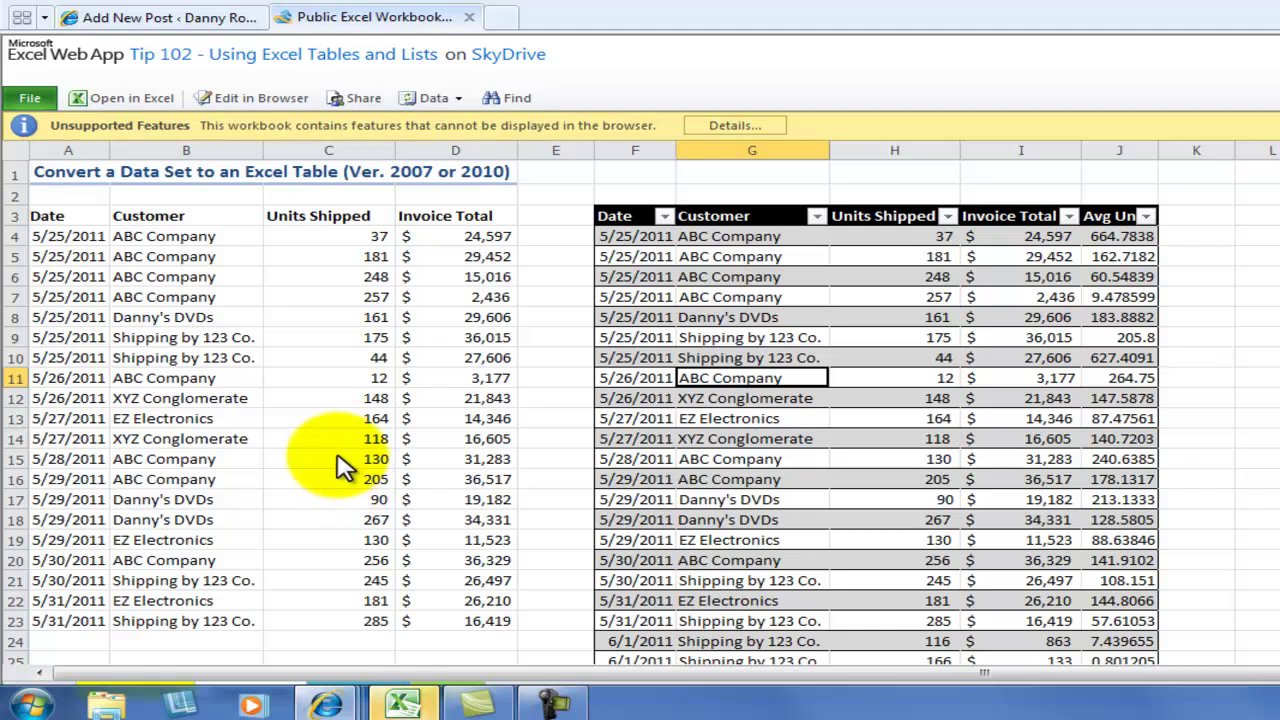
- Choose Edit in Browser, edit a copy, and save it as 'Tip 102 - Using Excel Tables and Lists - Editable'
click(232, 93)
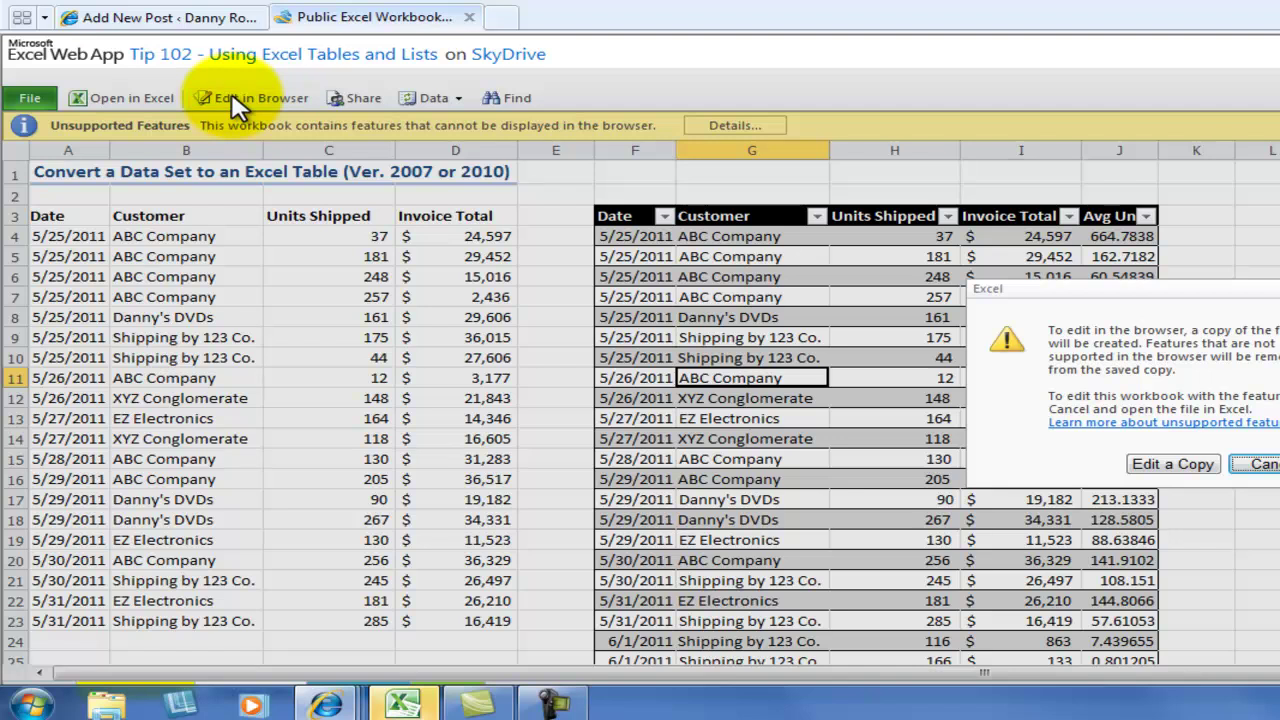
click(1170, 468)
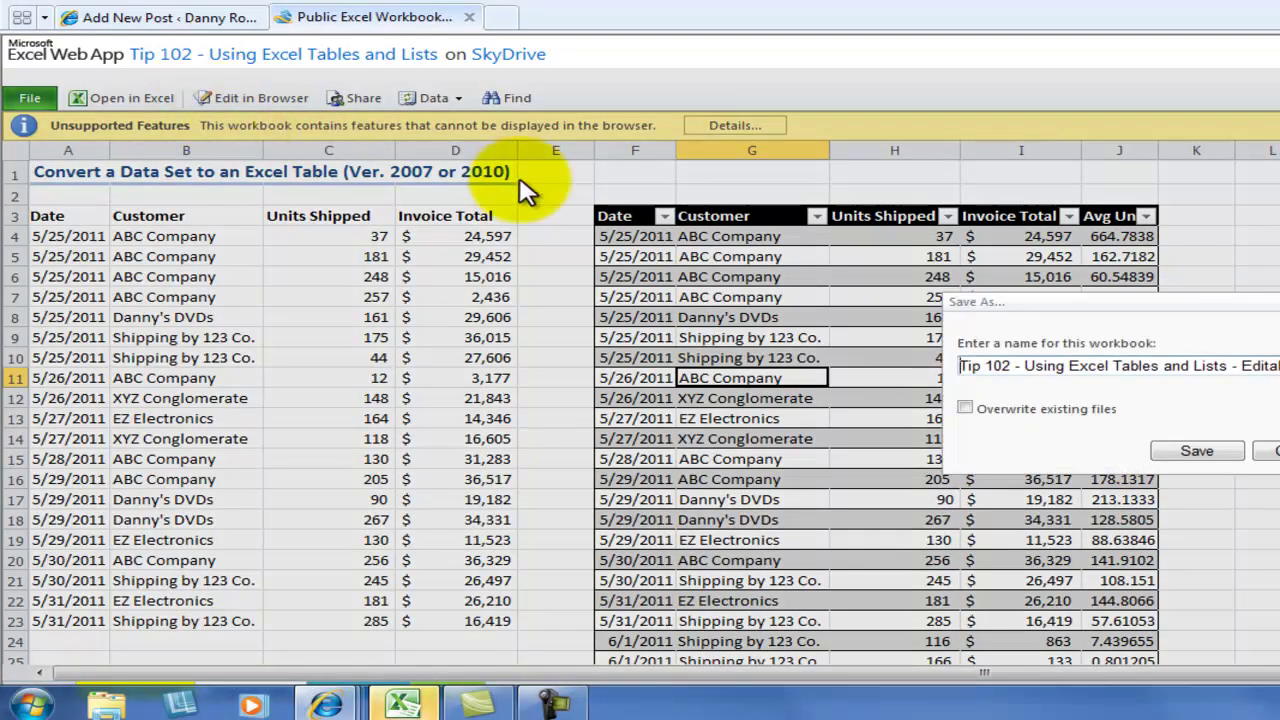
click(1191, 451)
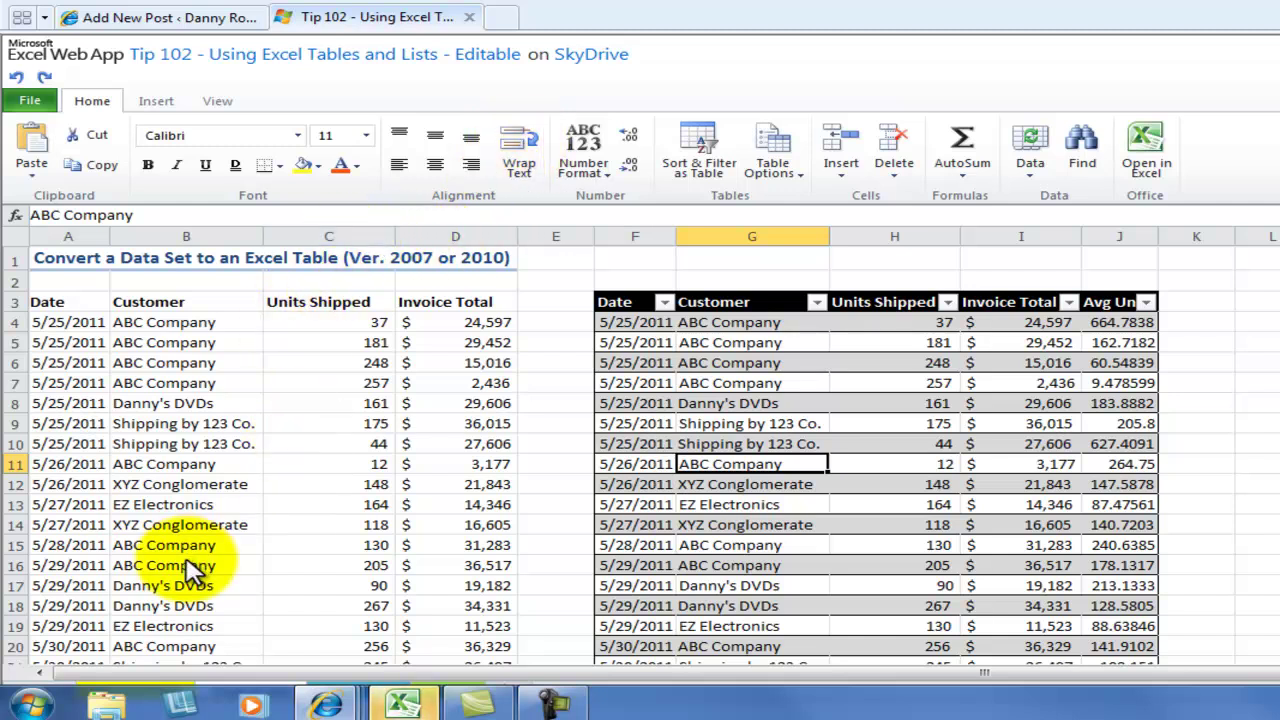
- Scroll through the shipping data and make the Danny's DVDs entry in cell B8 bold
scroll(371, 557, down, 4)
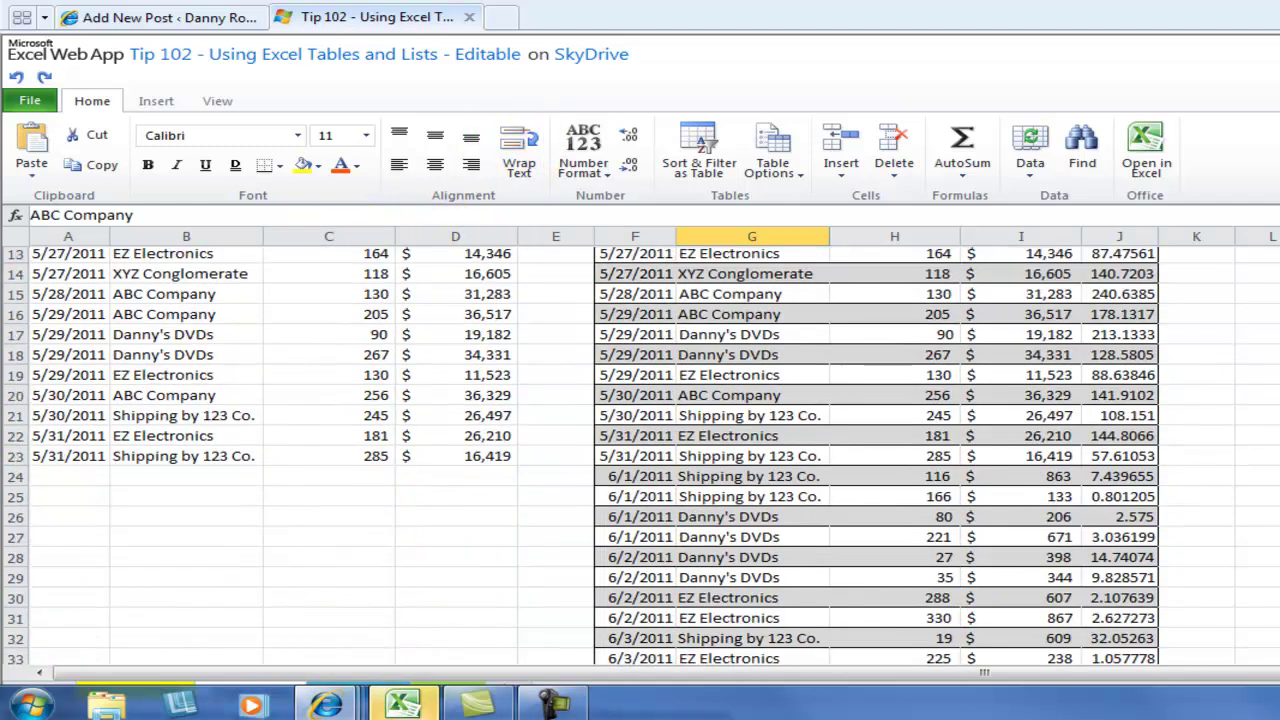
scroll(475, 557, down, 8)
scroll(640, 455, down, 5)
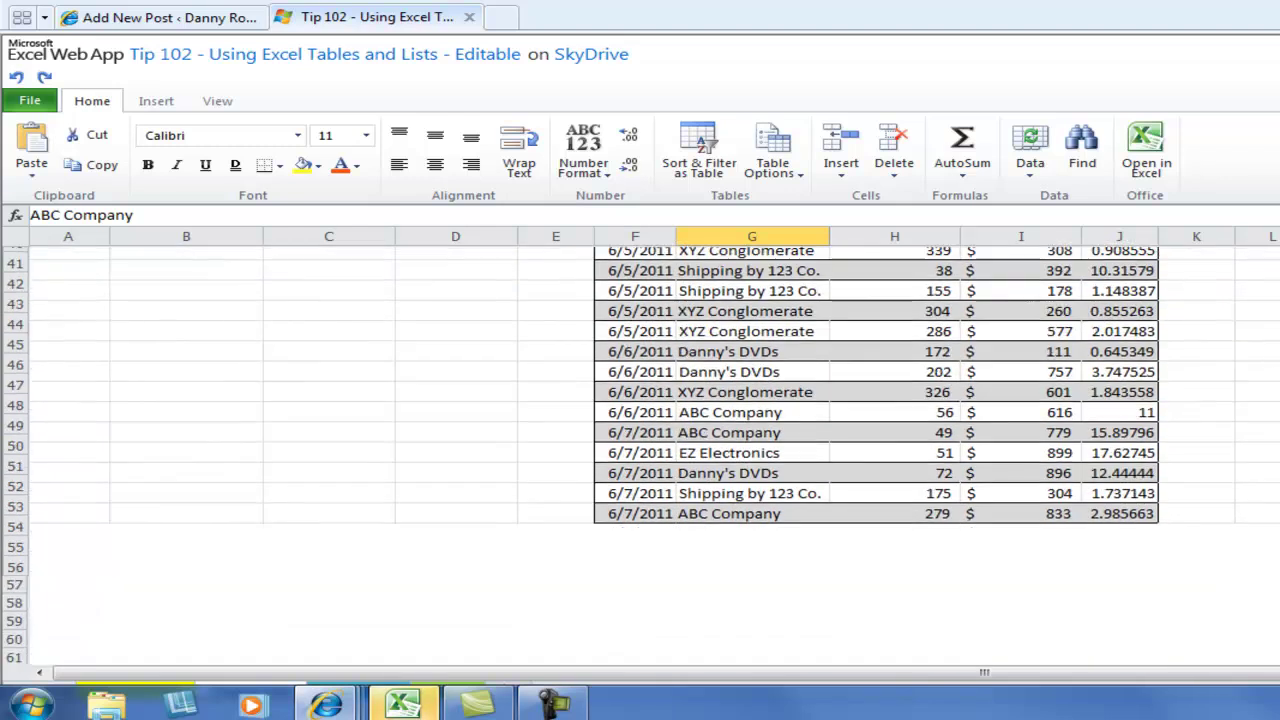
scroll(640, 455, up, 3)
scroll(640, 455, up, 4)
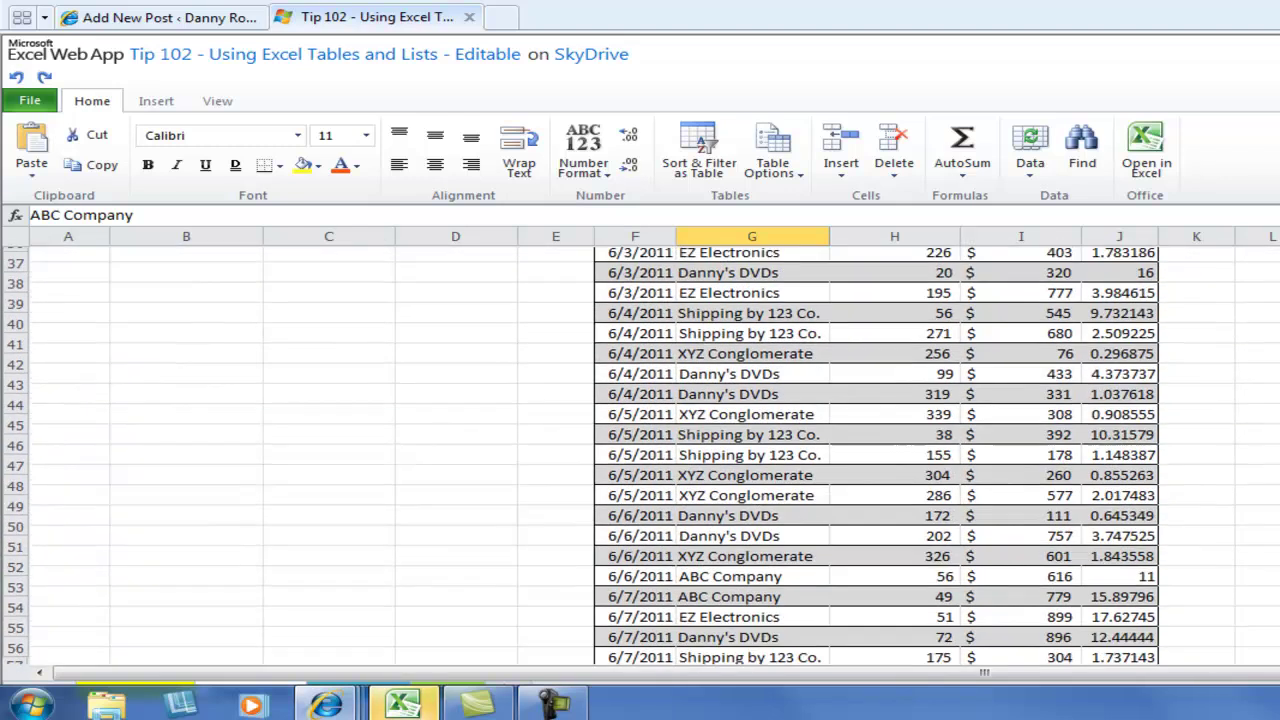
scroll(640, 455, down, 8)
scroll(640, 455, up, 15)
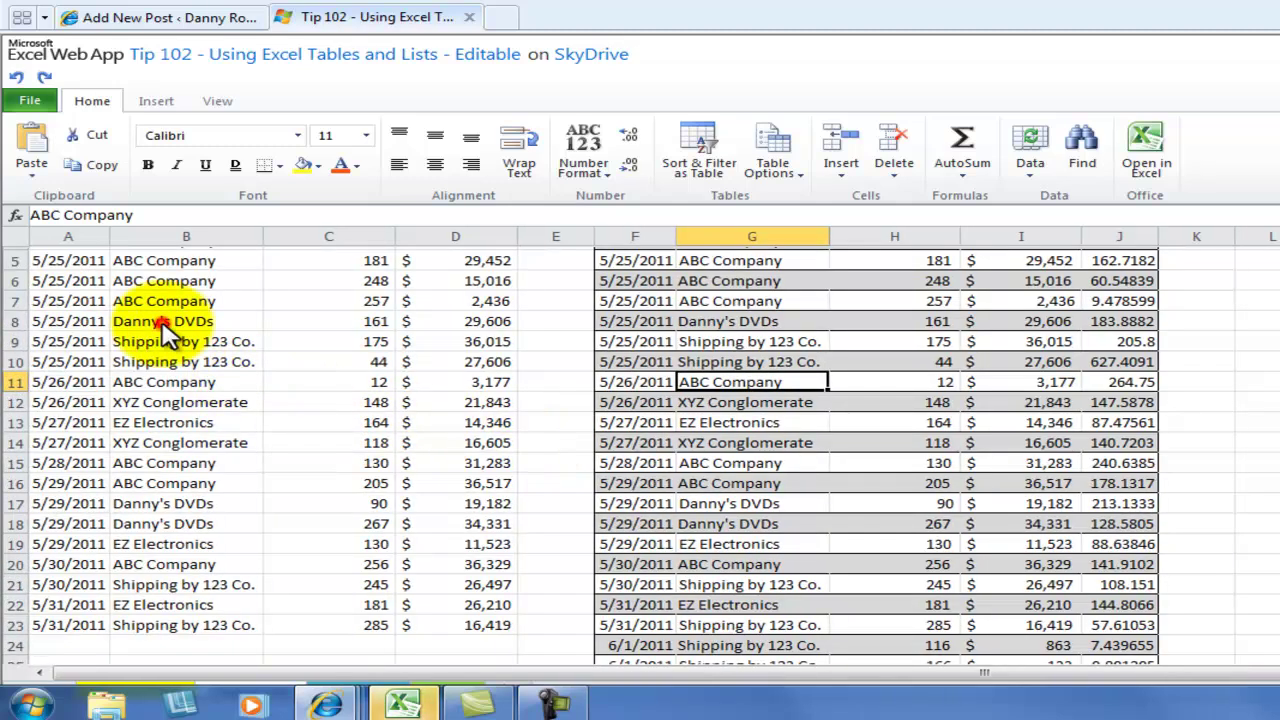
click(165, 326)
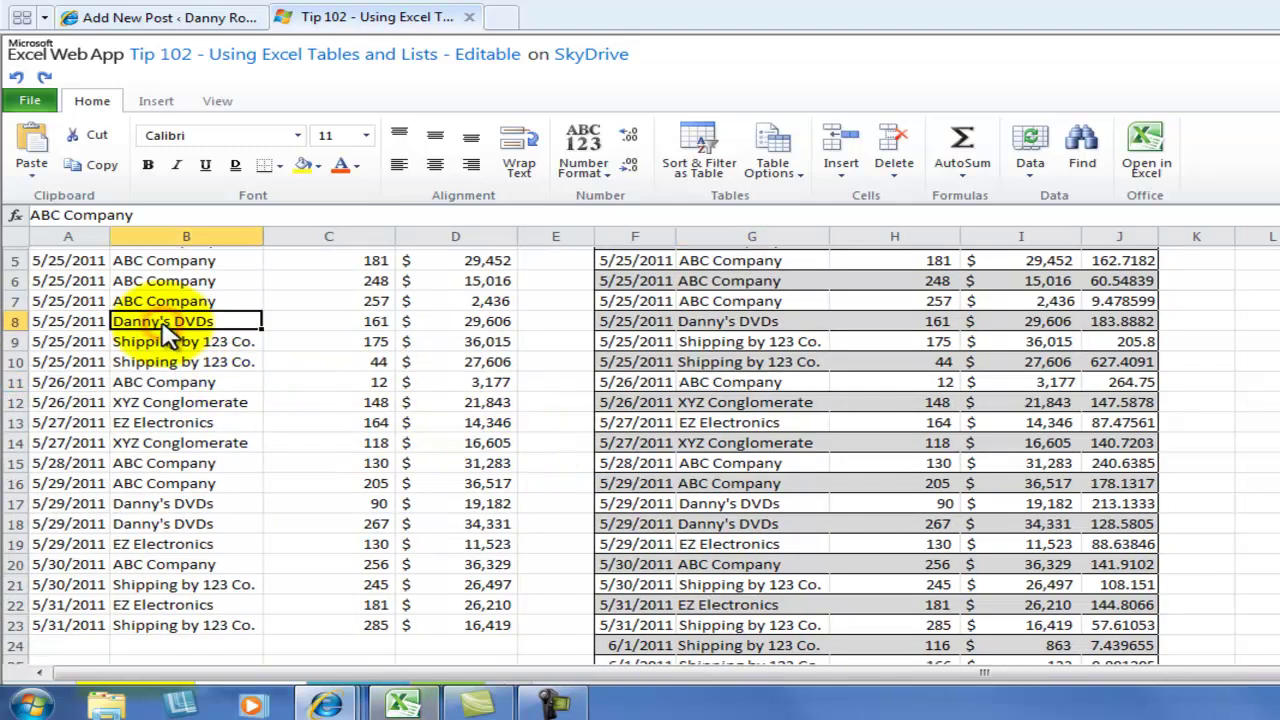
click(148, 165)
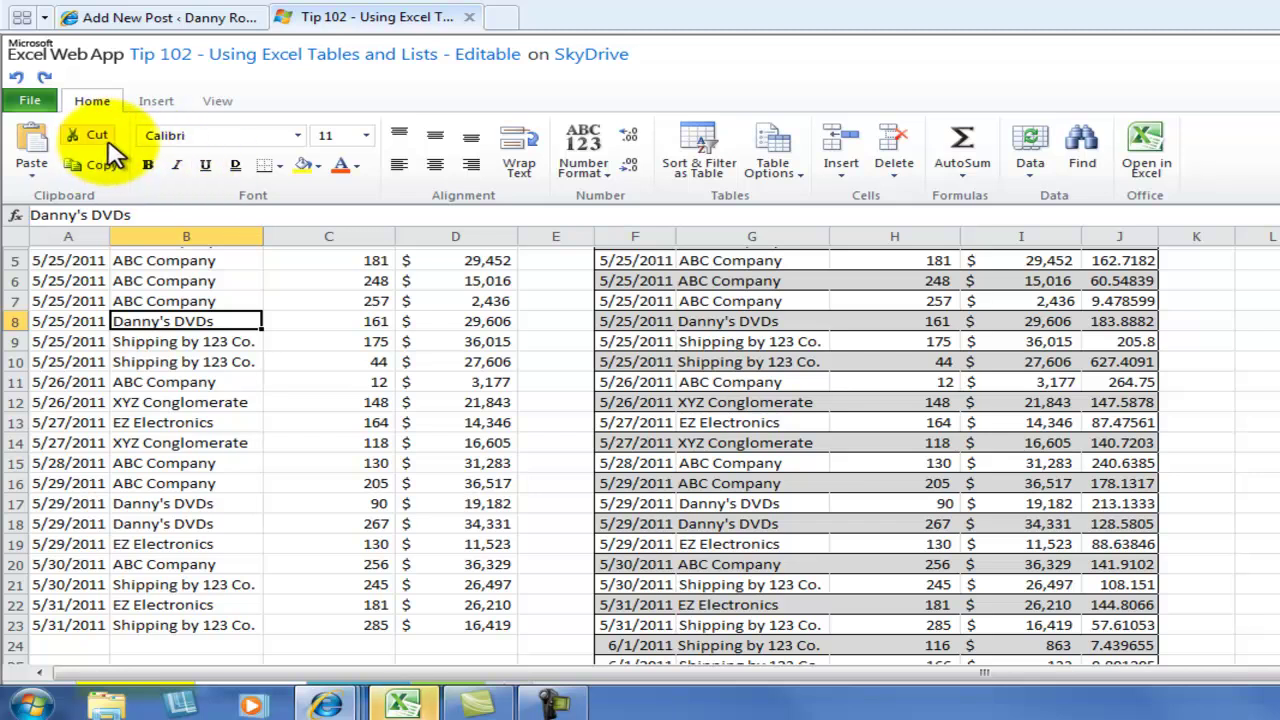
- Look over the Insert, View and Home tabs, then switch to desktop Excel and dismiss its error
click(155, 101)
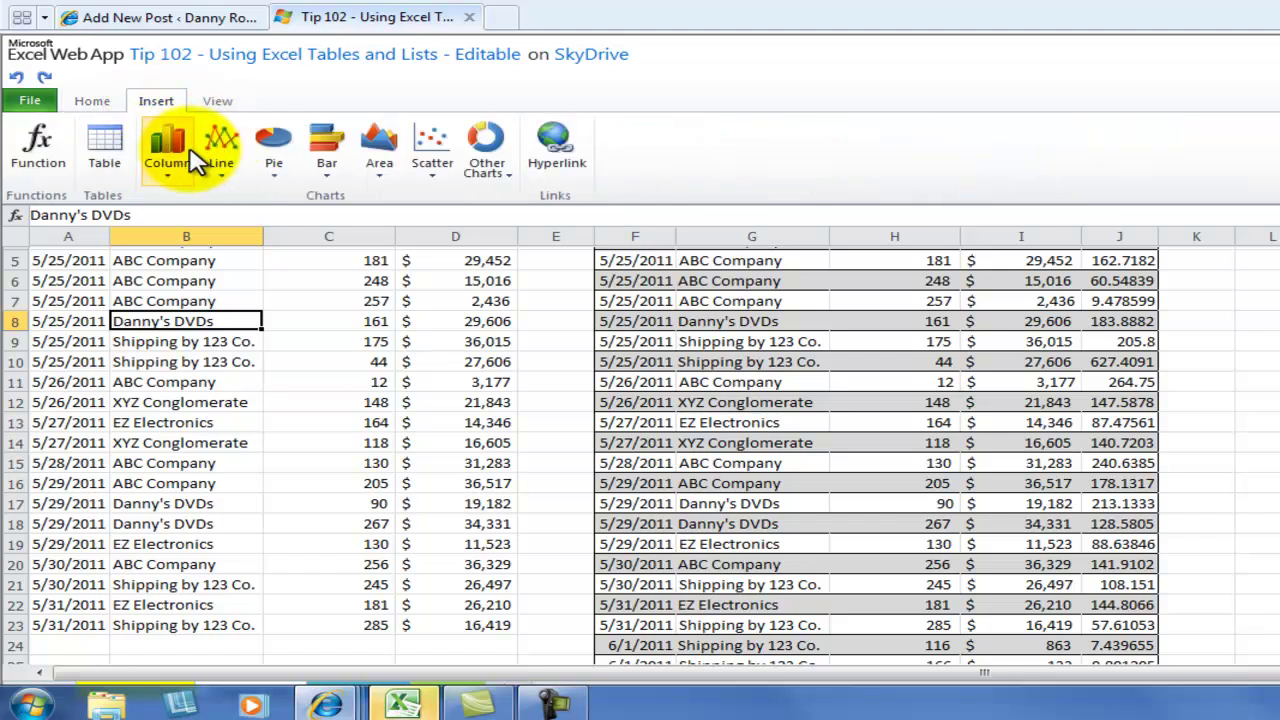
click(217, 101)
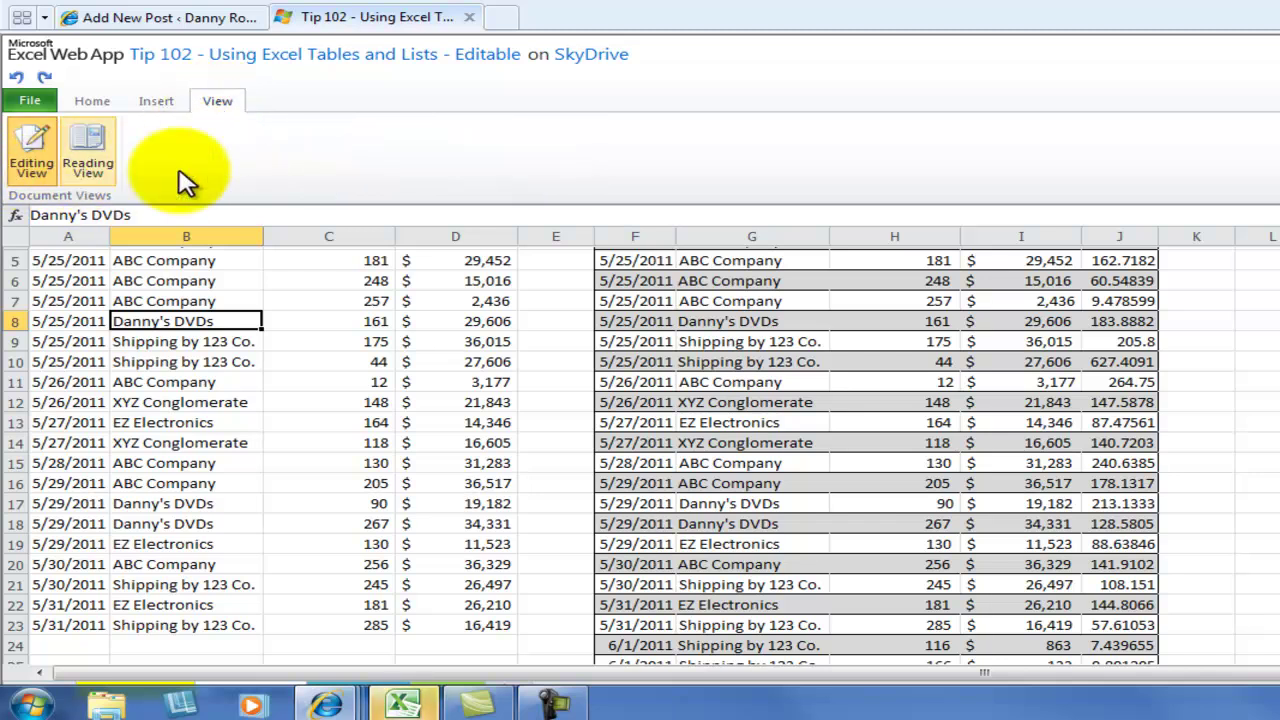
click(92, 102)
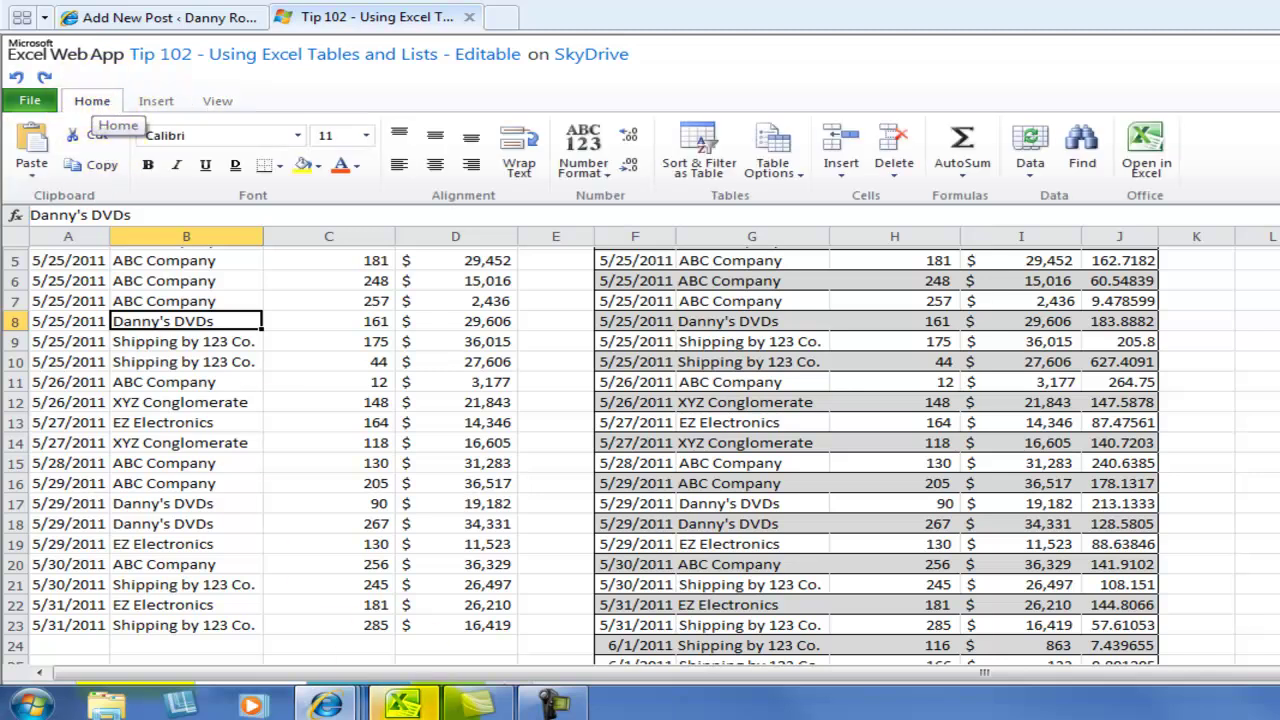
click(400, 706)
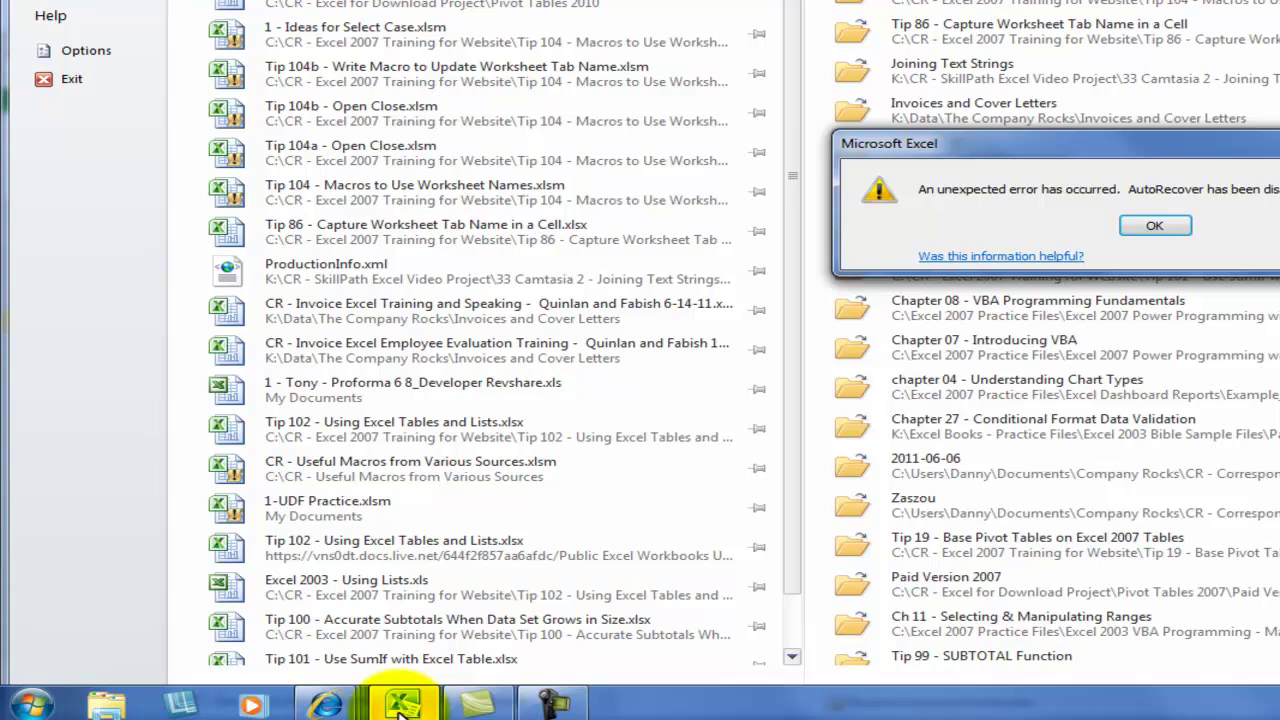
click(1160, 228)
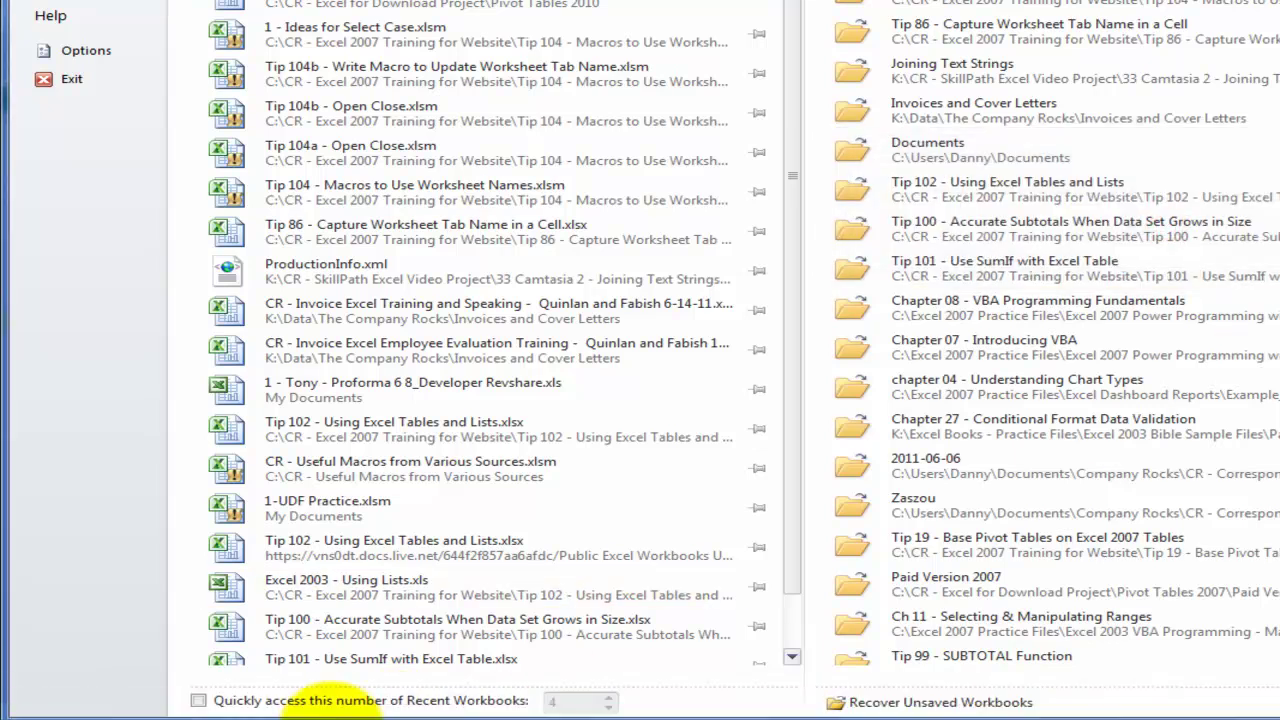
- Bring the WordPress Add New Post window with the test post's iframe embed code to the front
mouse_move(322, 706)
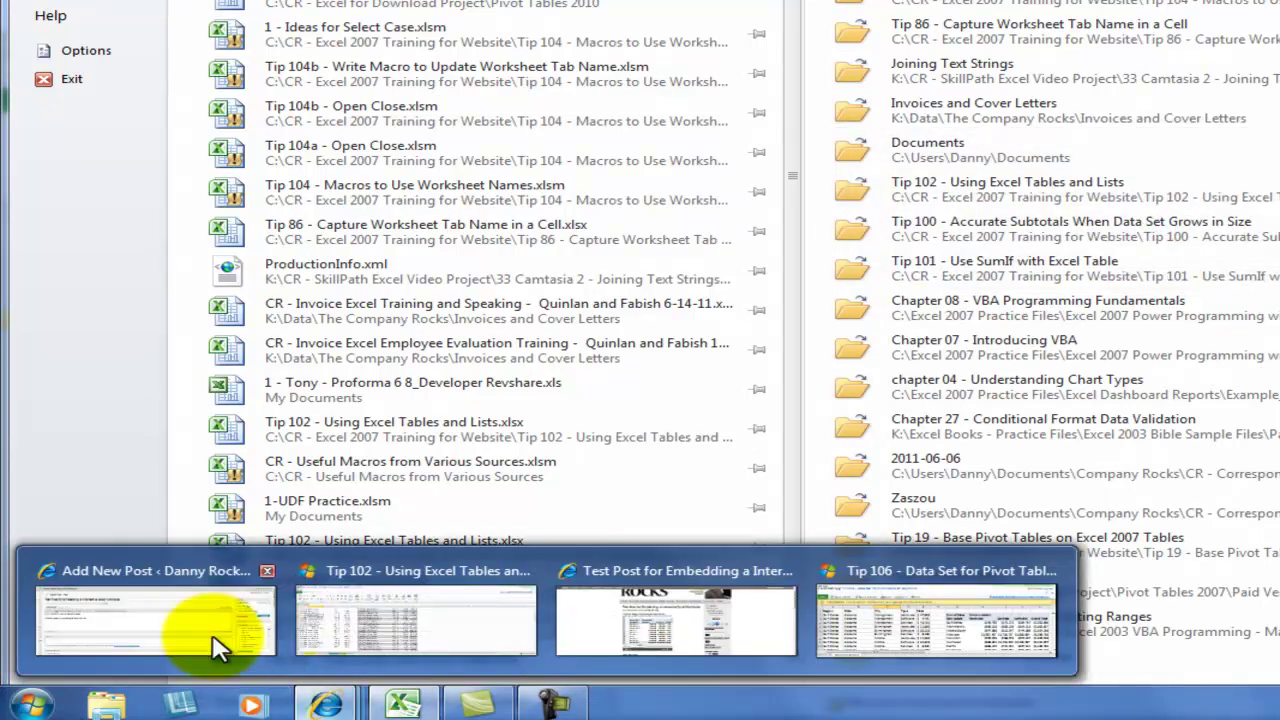
click(122, 611)
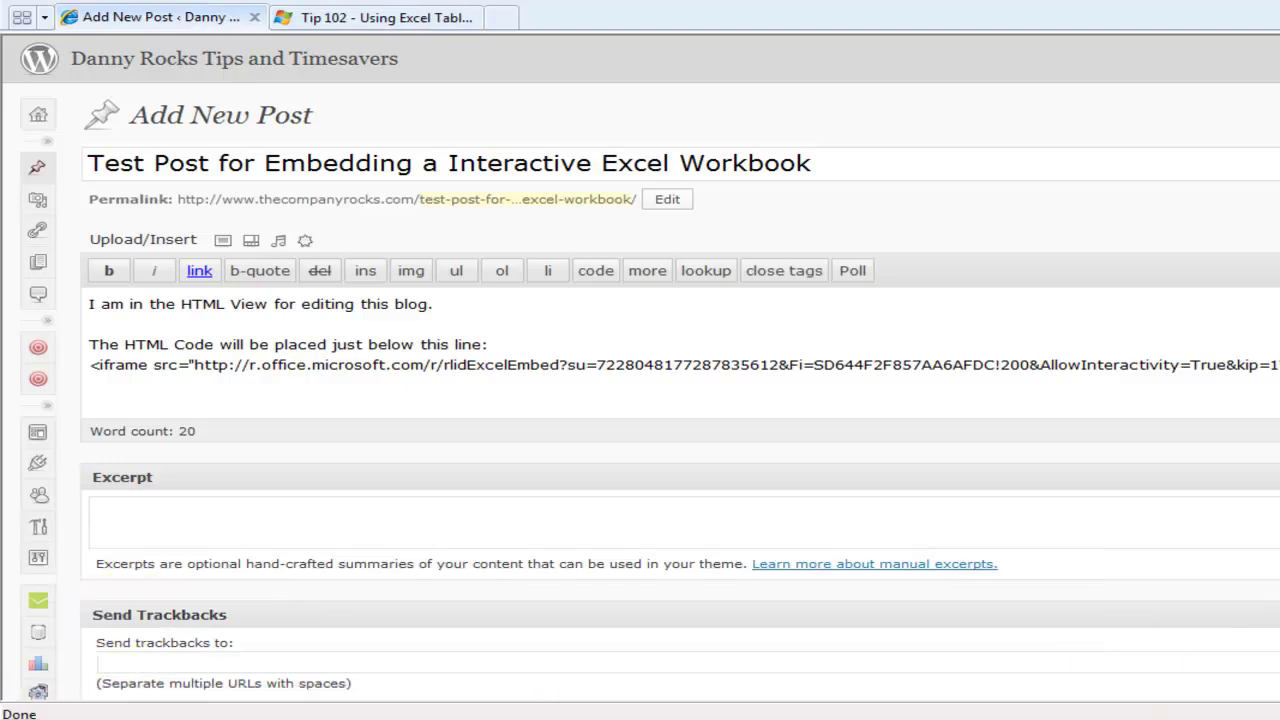